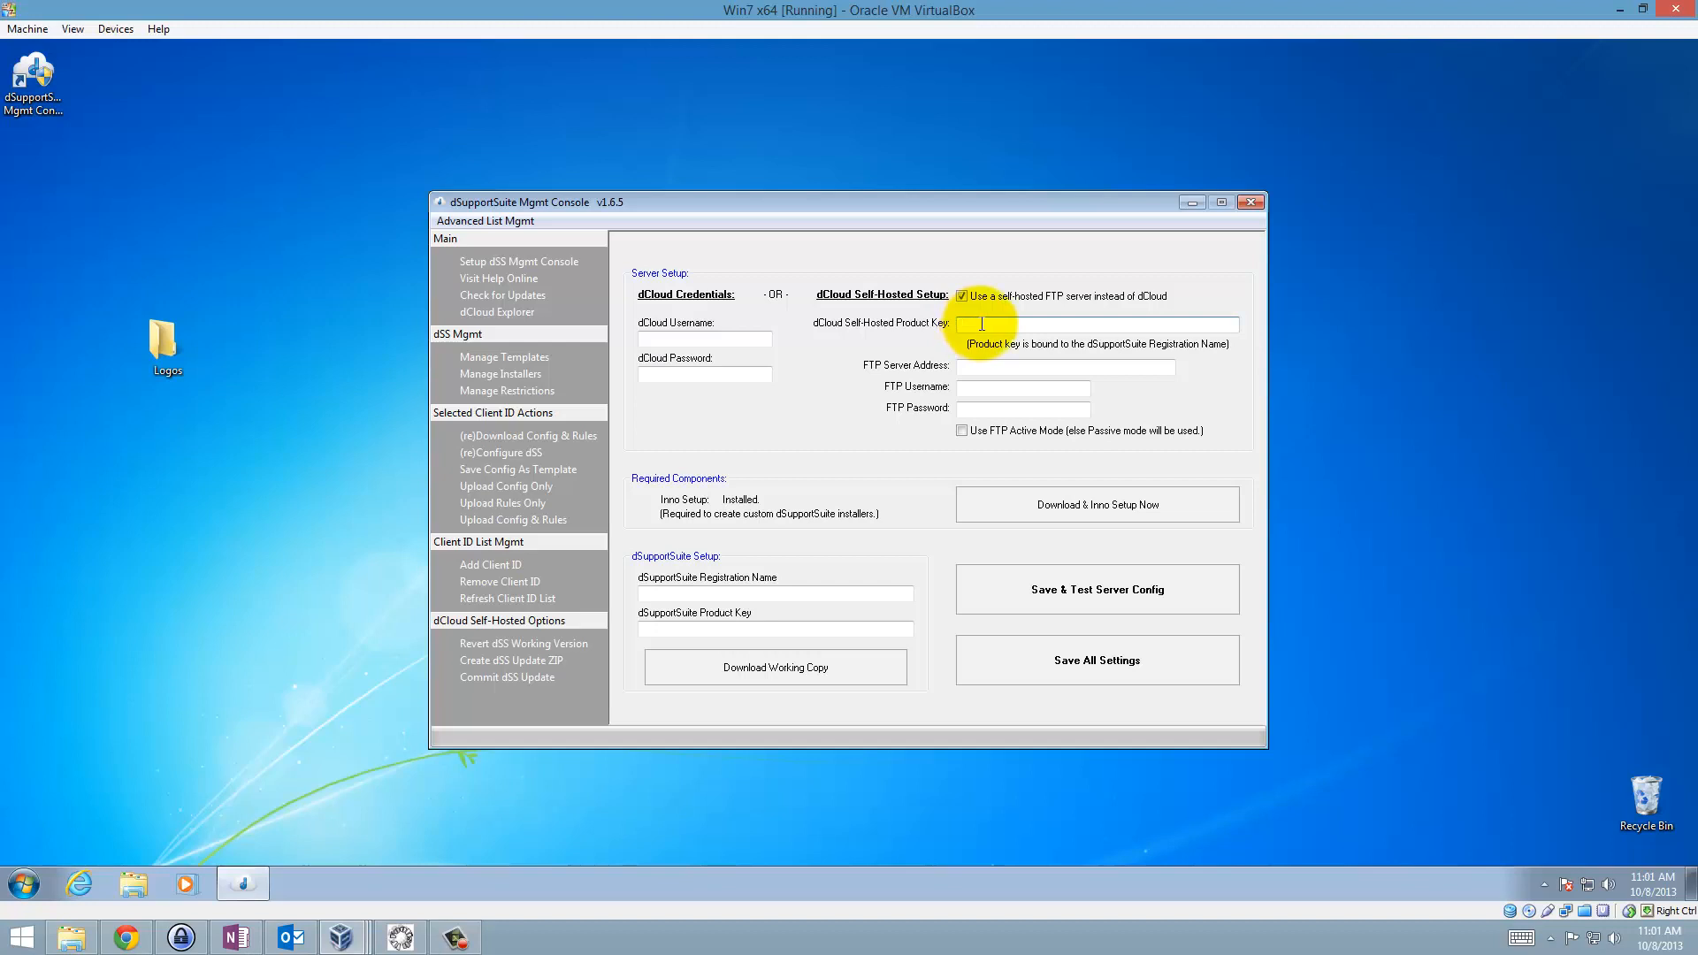
click(981, 362)
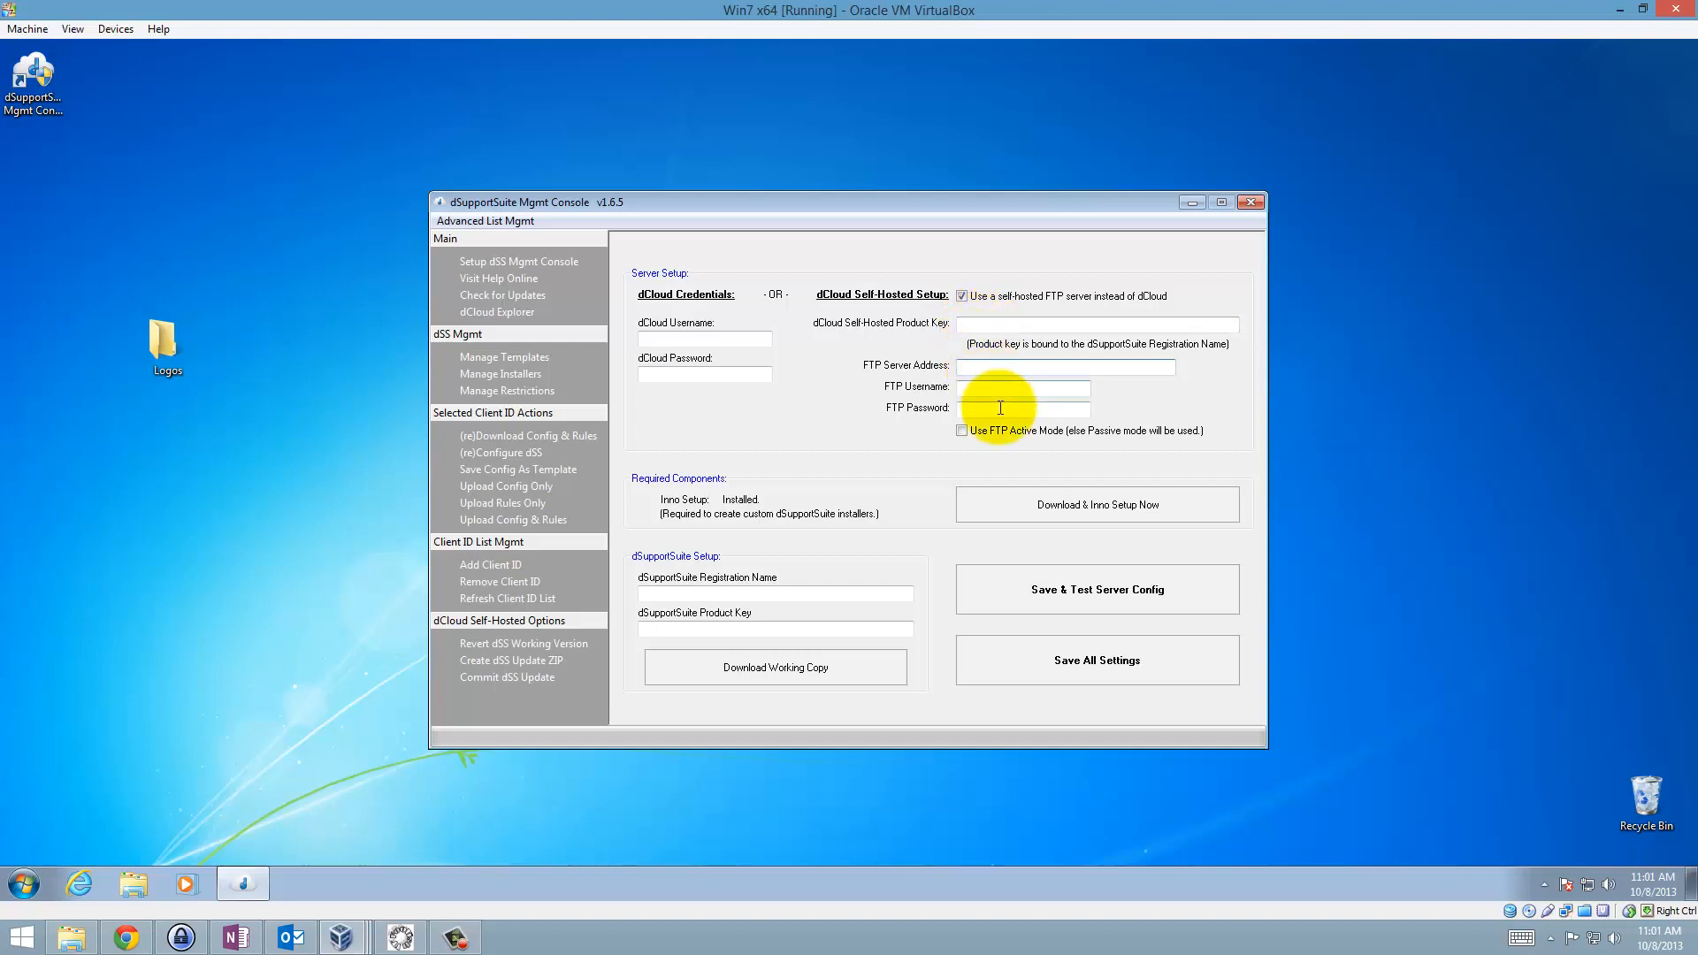
click(978, 389)
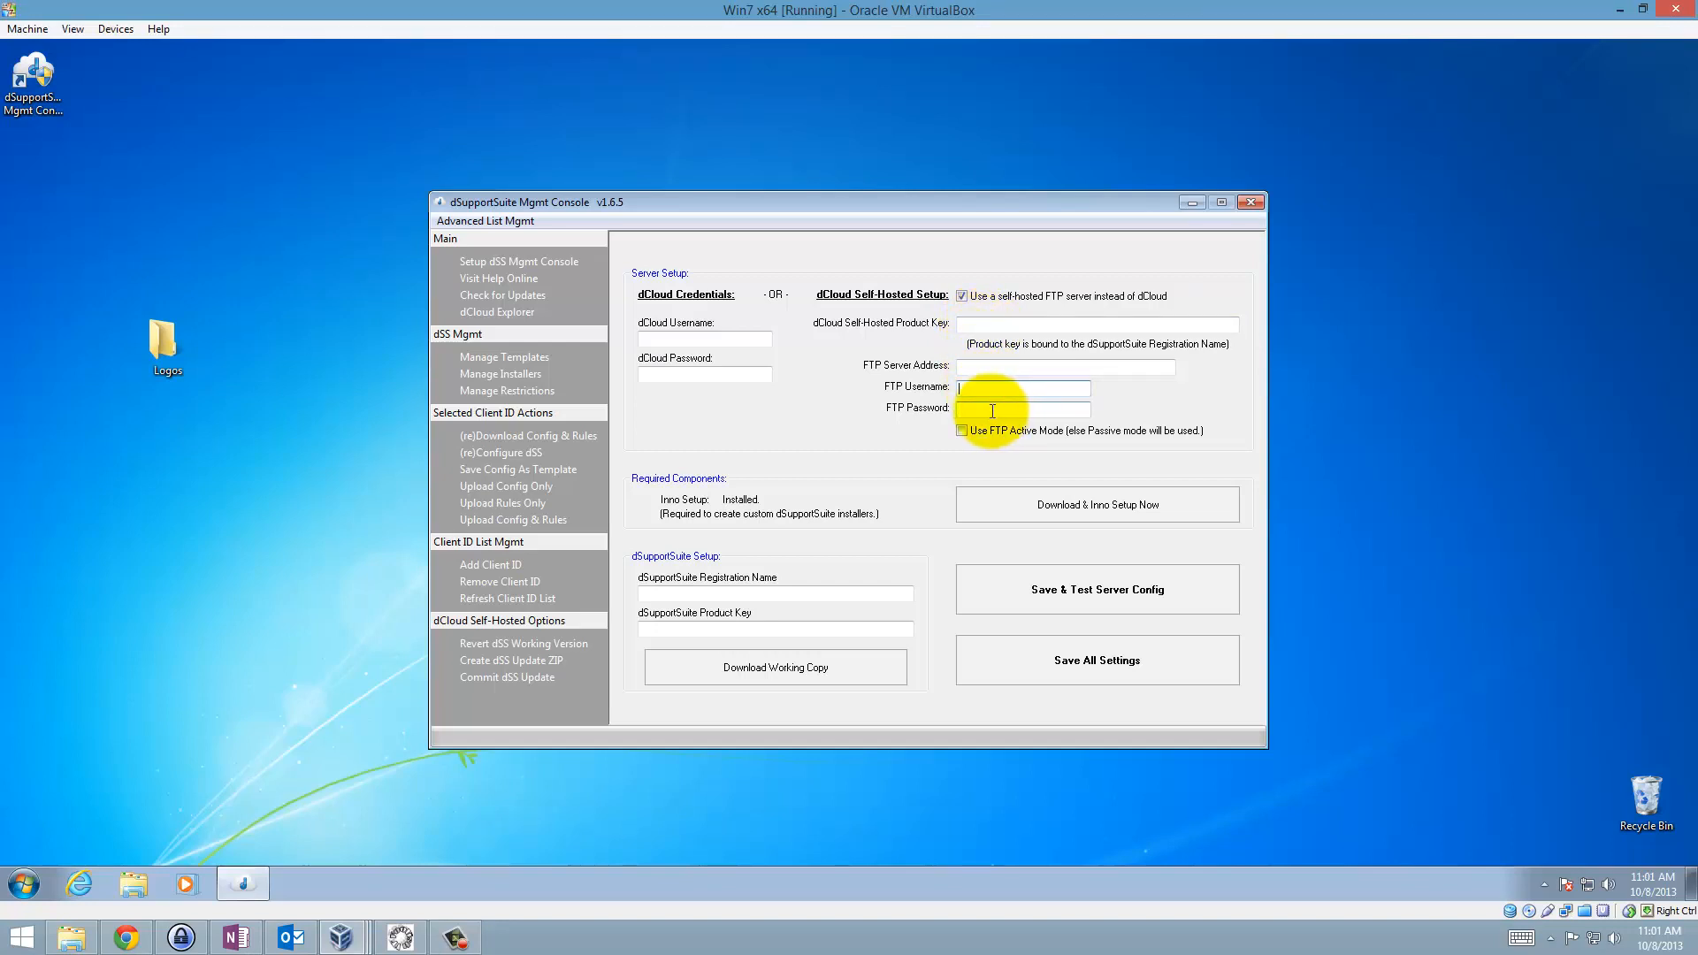
click(996, 412)
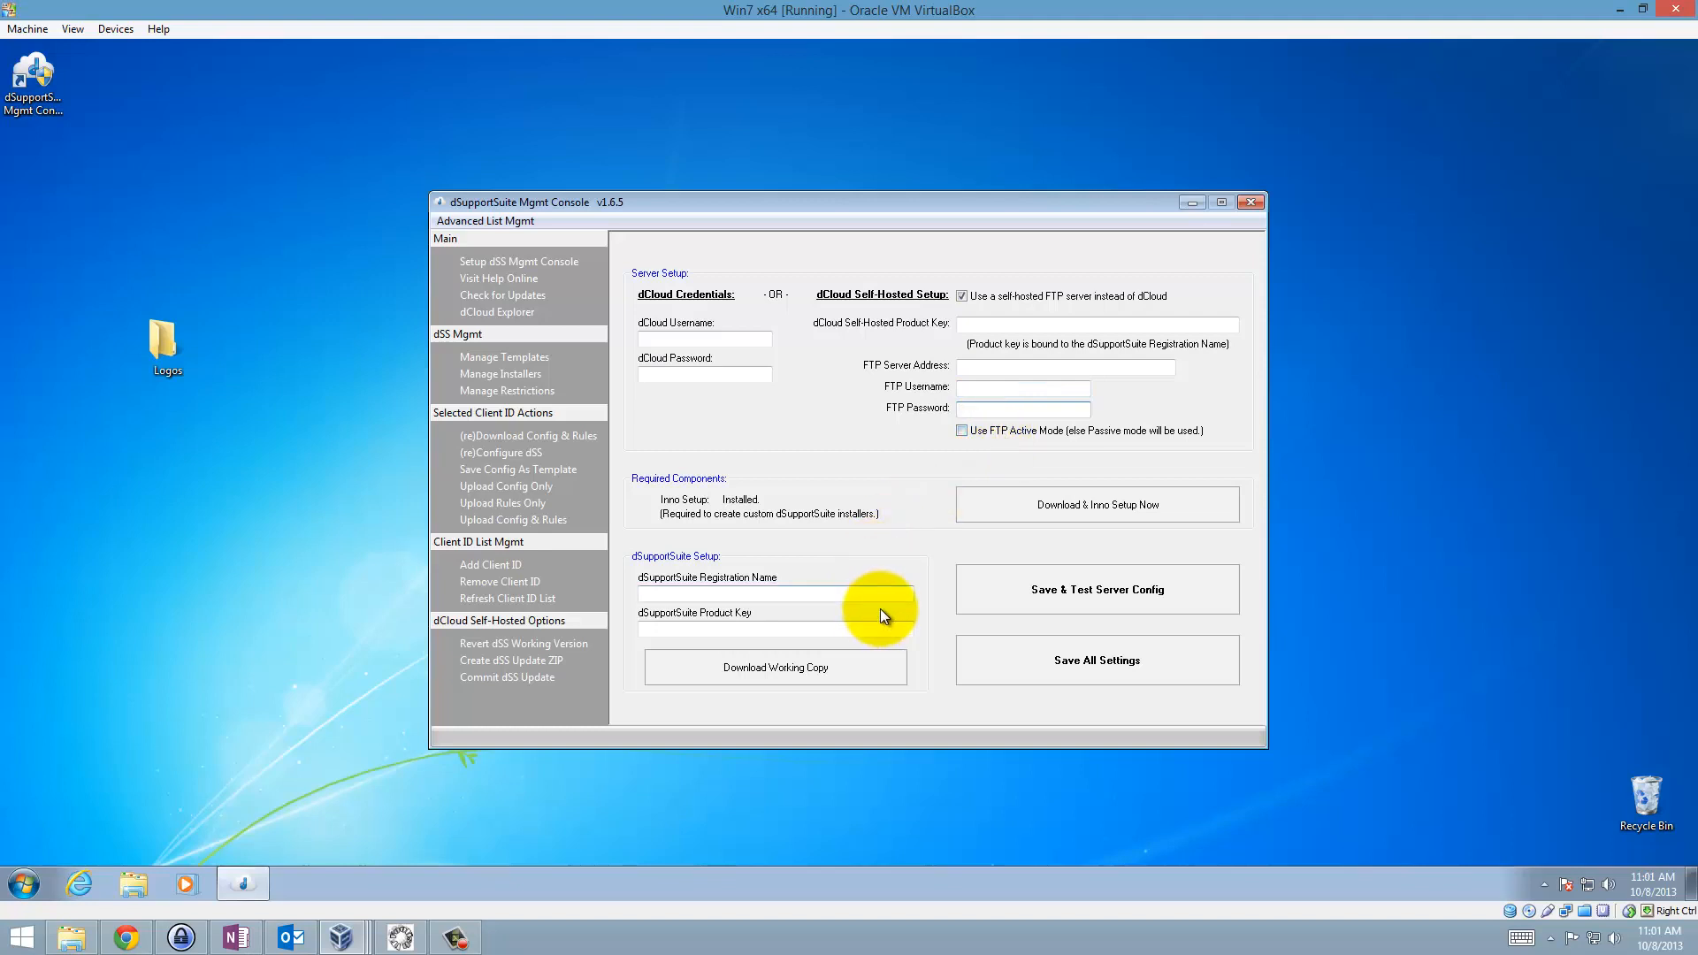
click(862, 593)
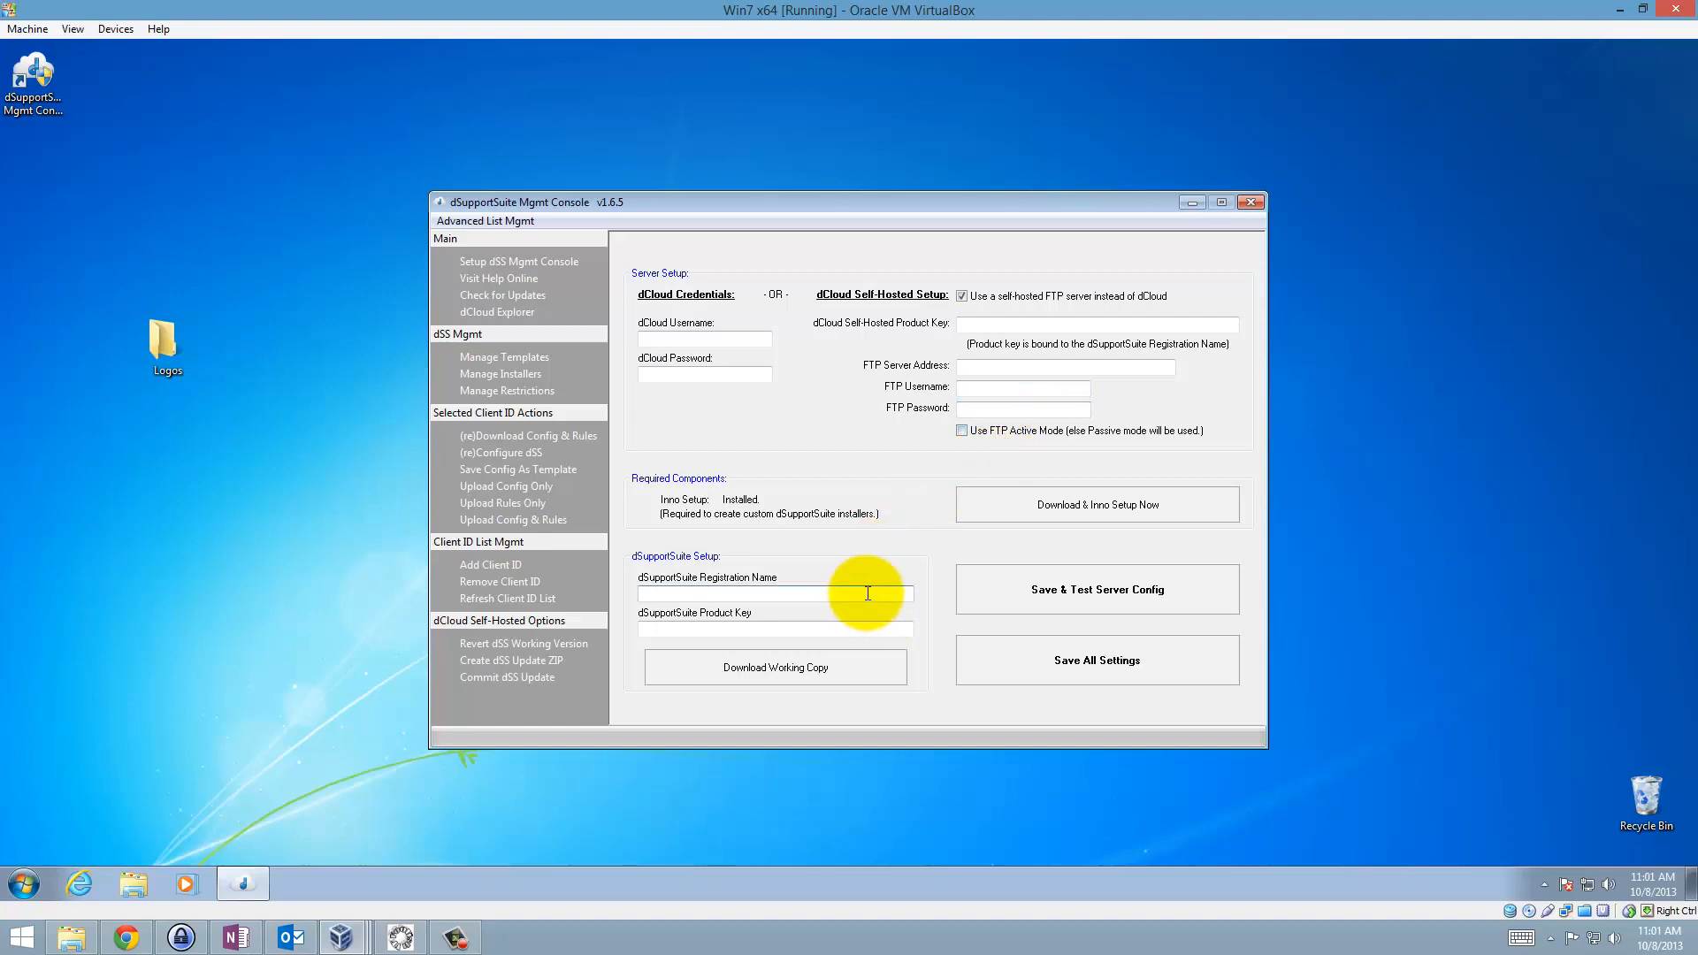
click(815, 627)
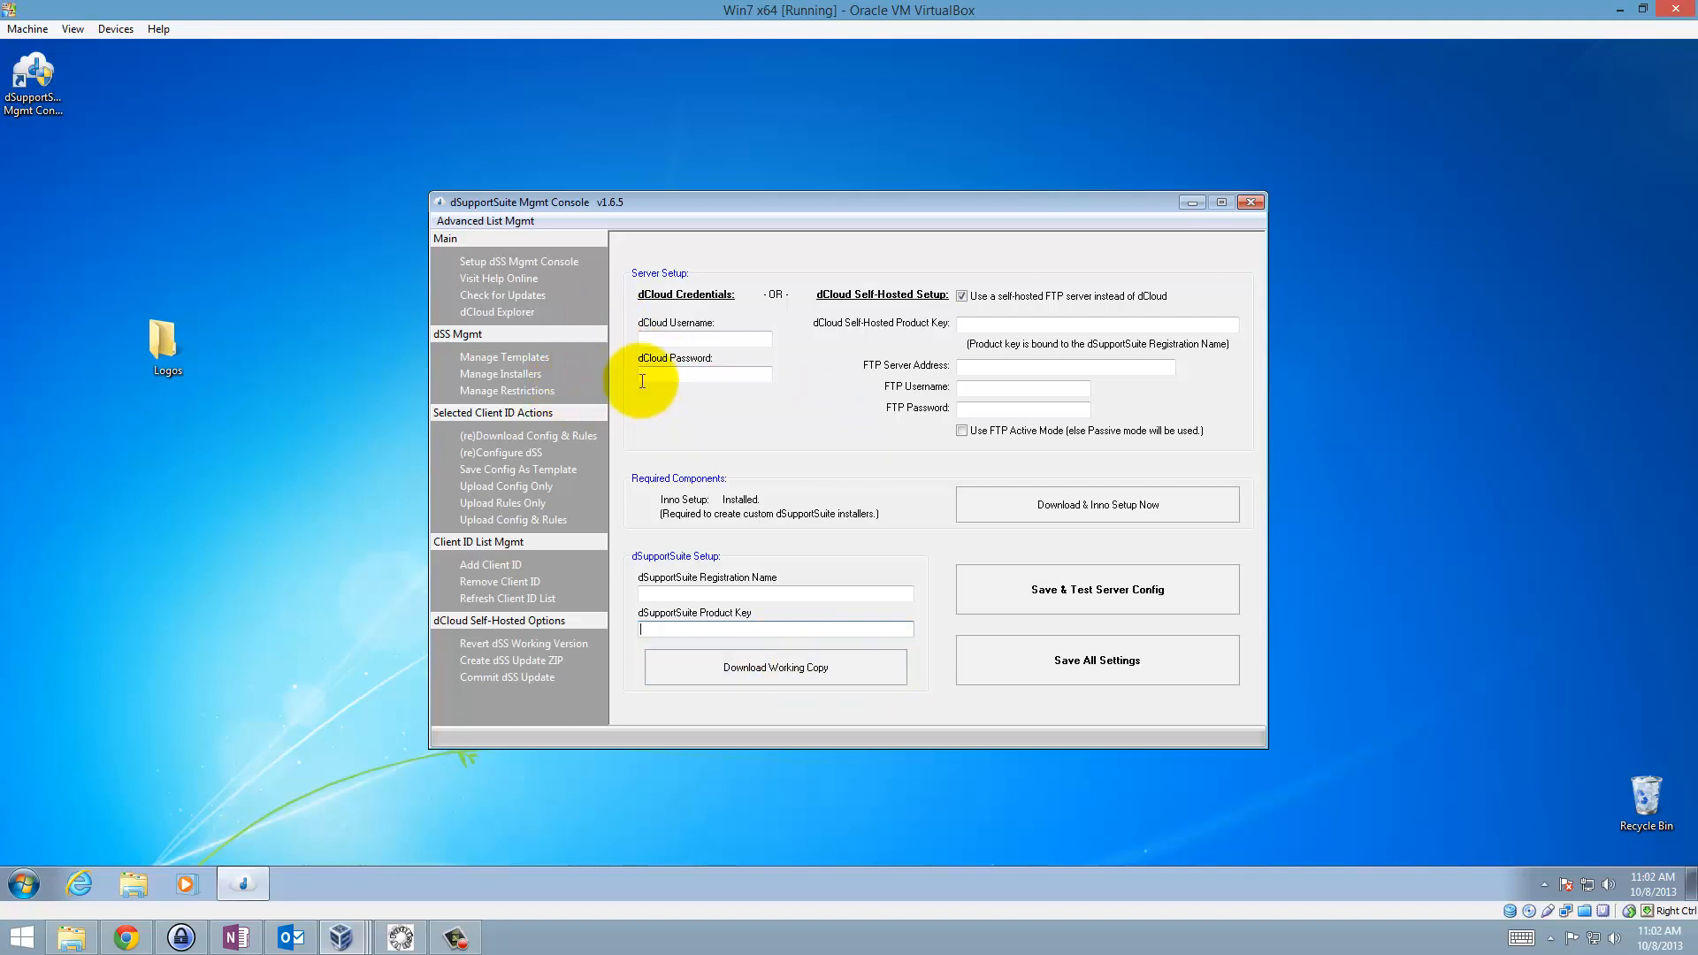
In the template management, set supportlogo.png from the Logos folder as the default support logo
click(535, 359)
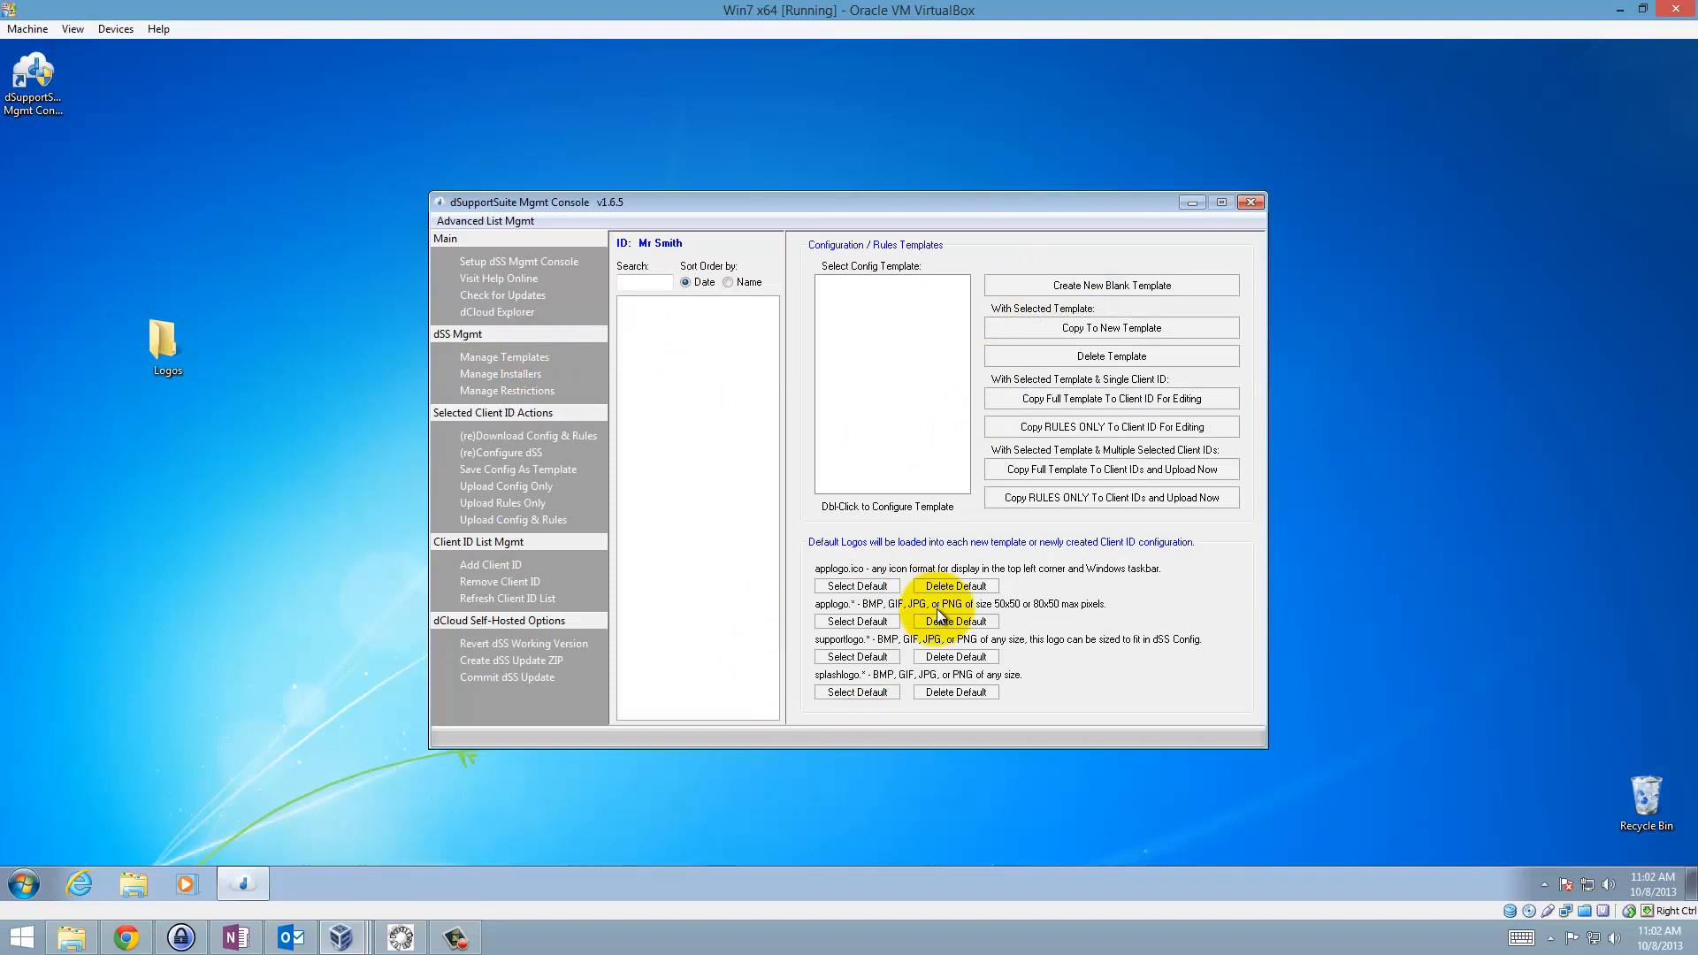
click(857, 656)
click(226, 176)
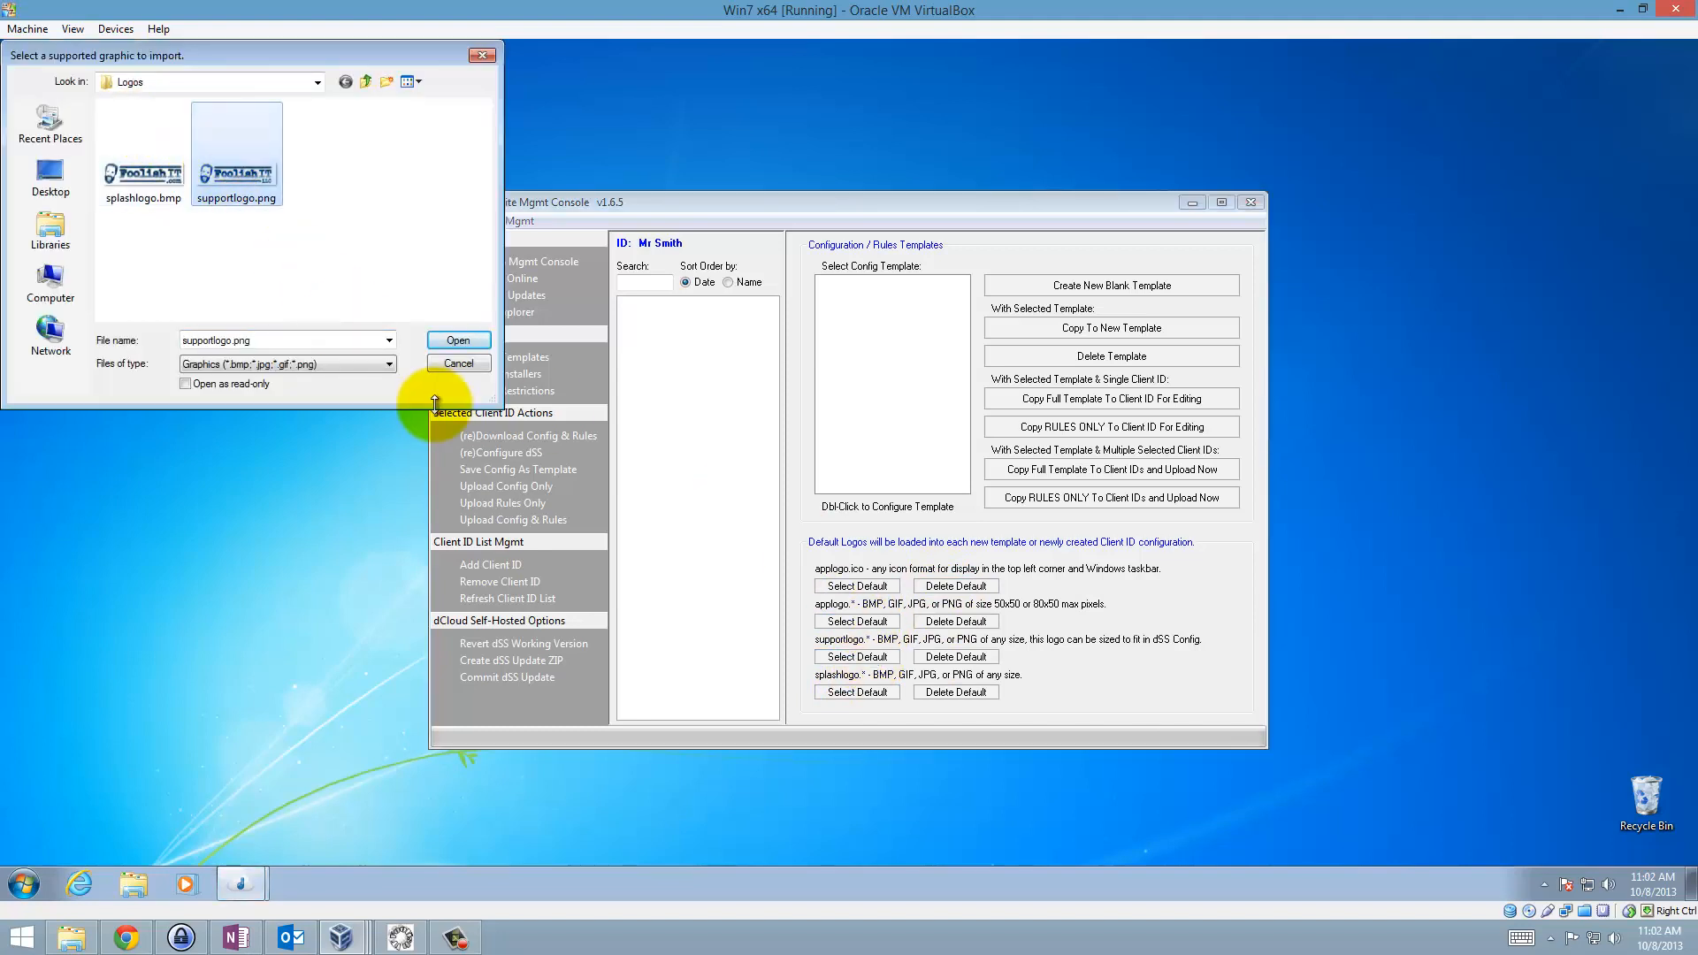
click(457, 341)
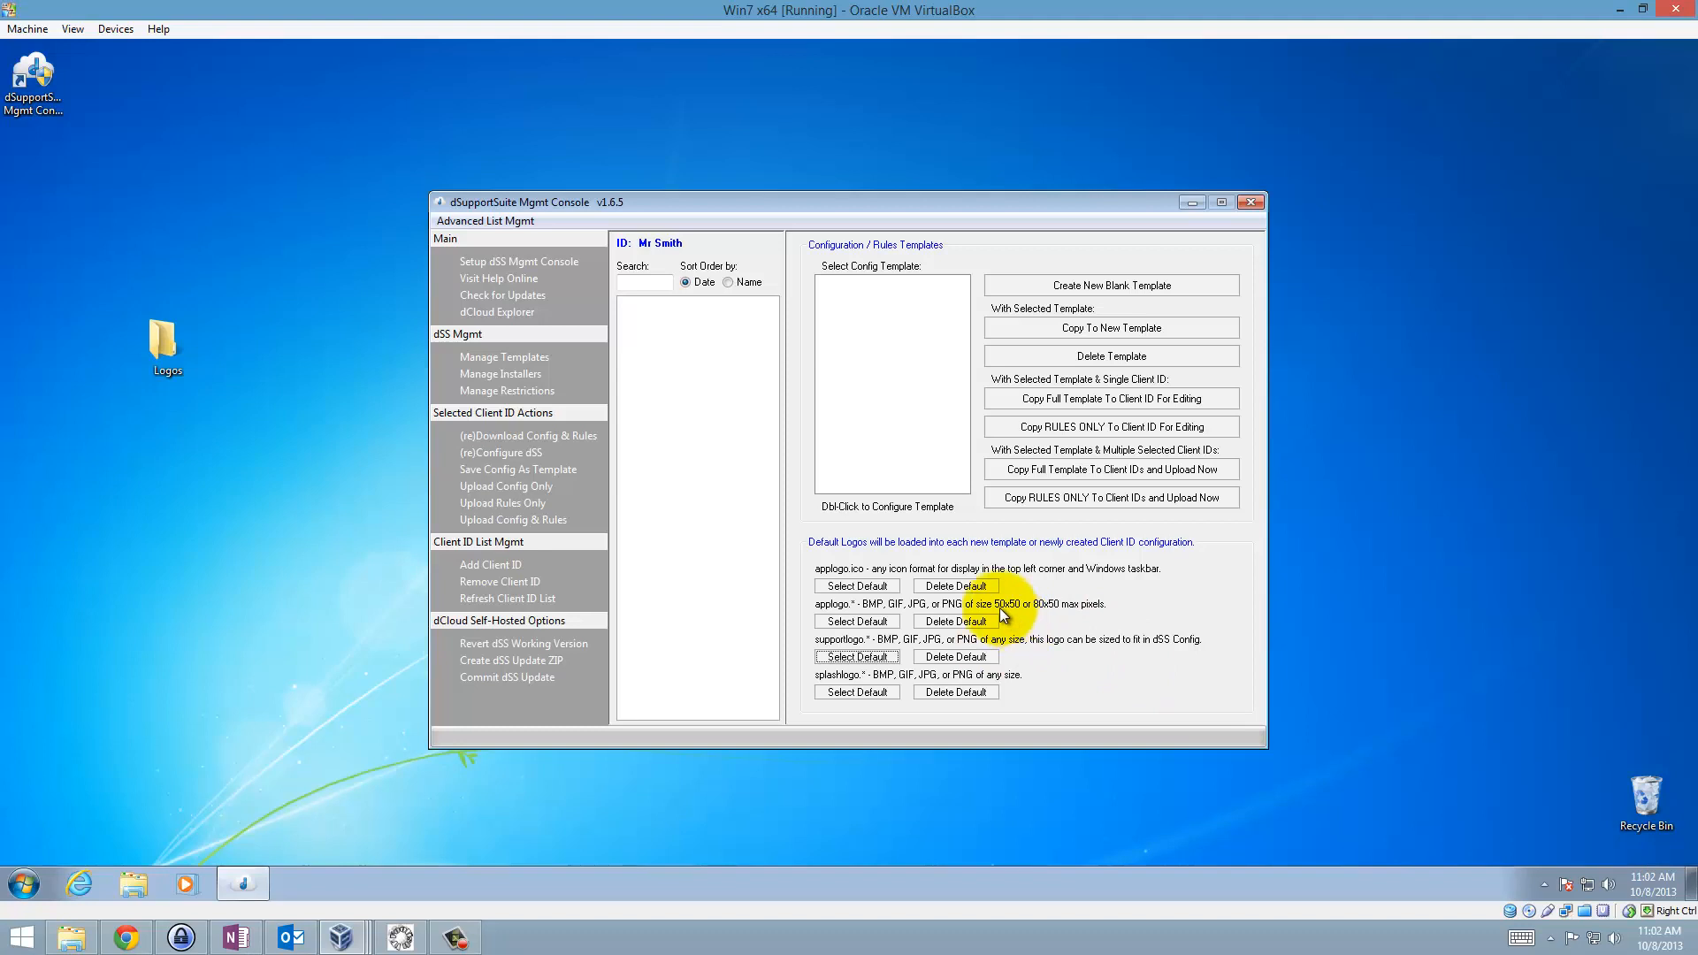
Create a new blank configuration template named "Test Template"
click(1070, 285)
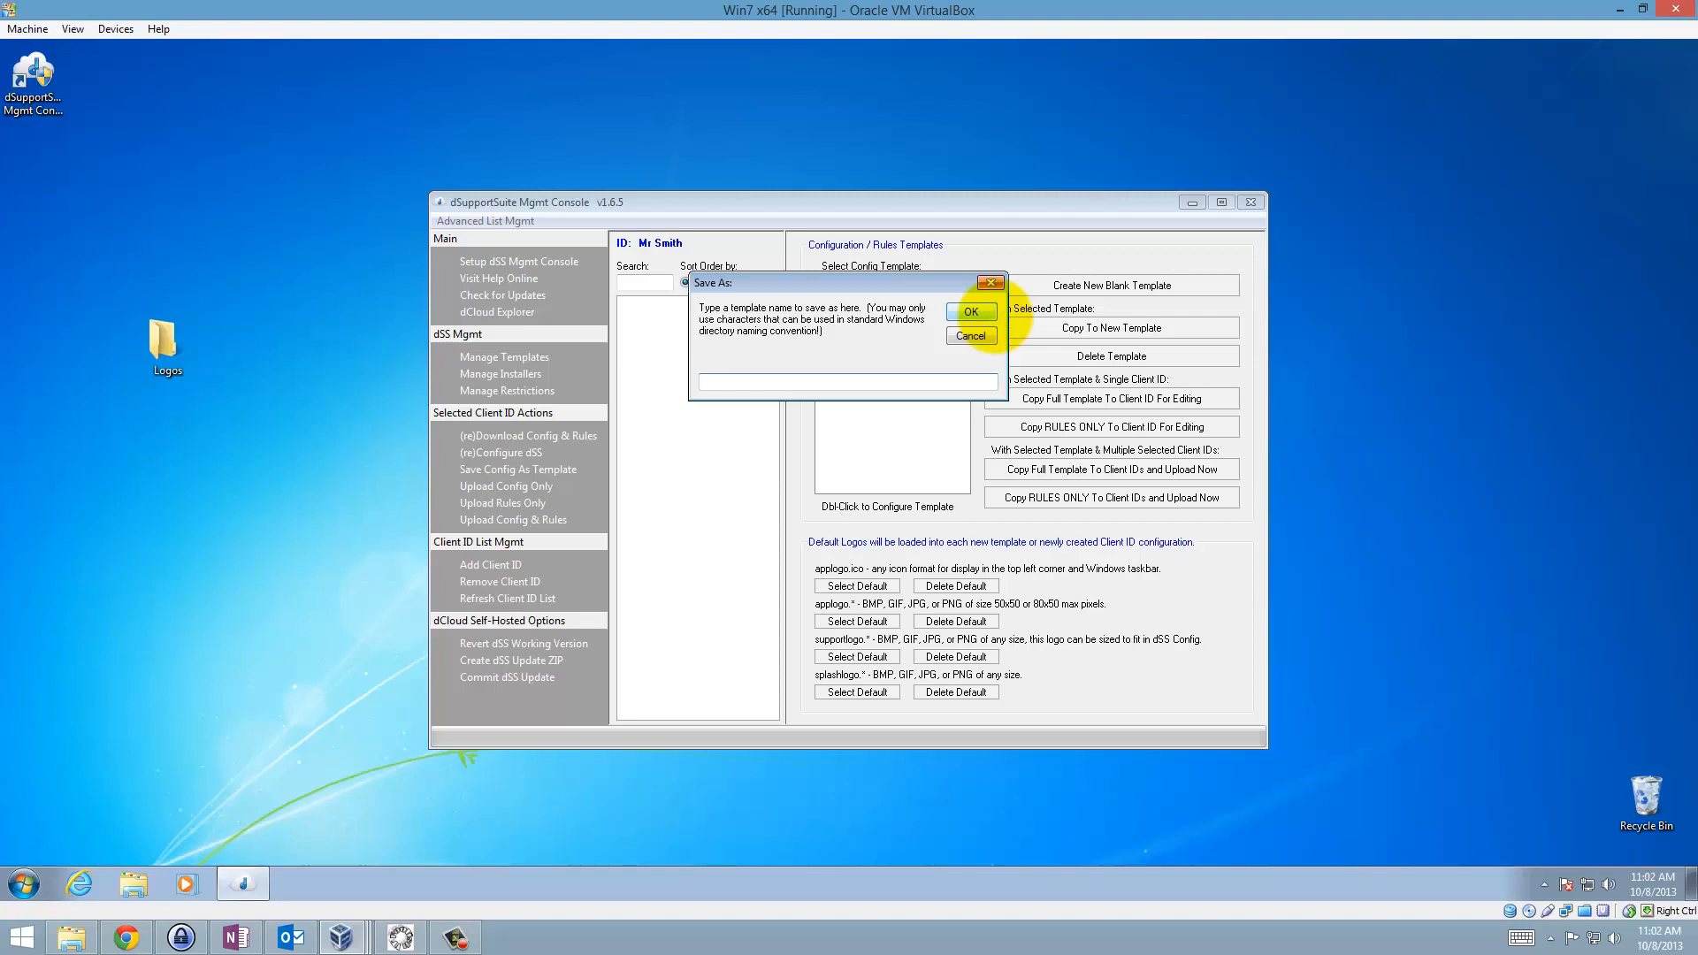
text(Test Testmp)
key(BackSpace)
key(BackSpace)
key(BackSpace)
key(BackSpace)
text(mplate)
click(993, 314)
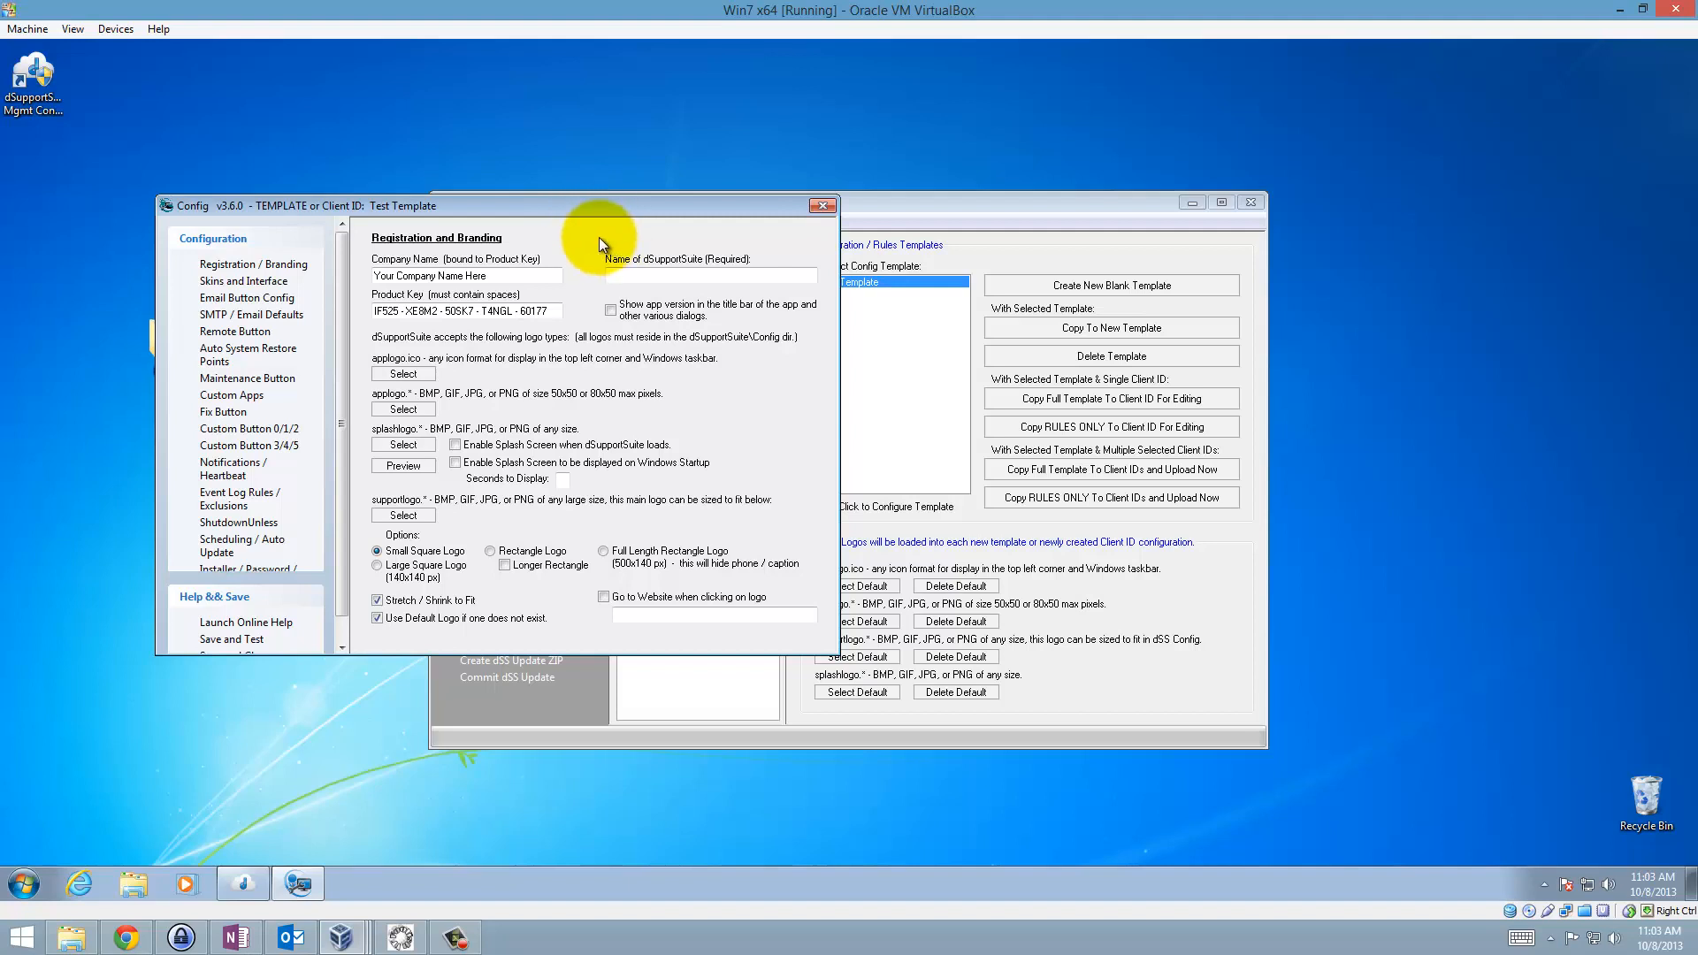
Save the configuration of Test Template with its default settings and close it
drag(557, 210, 693, 218)
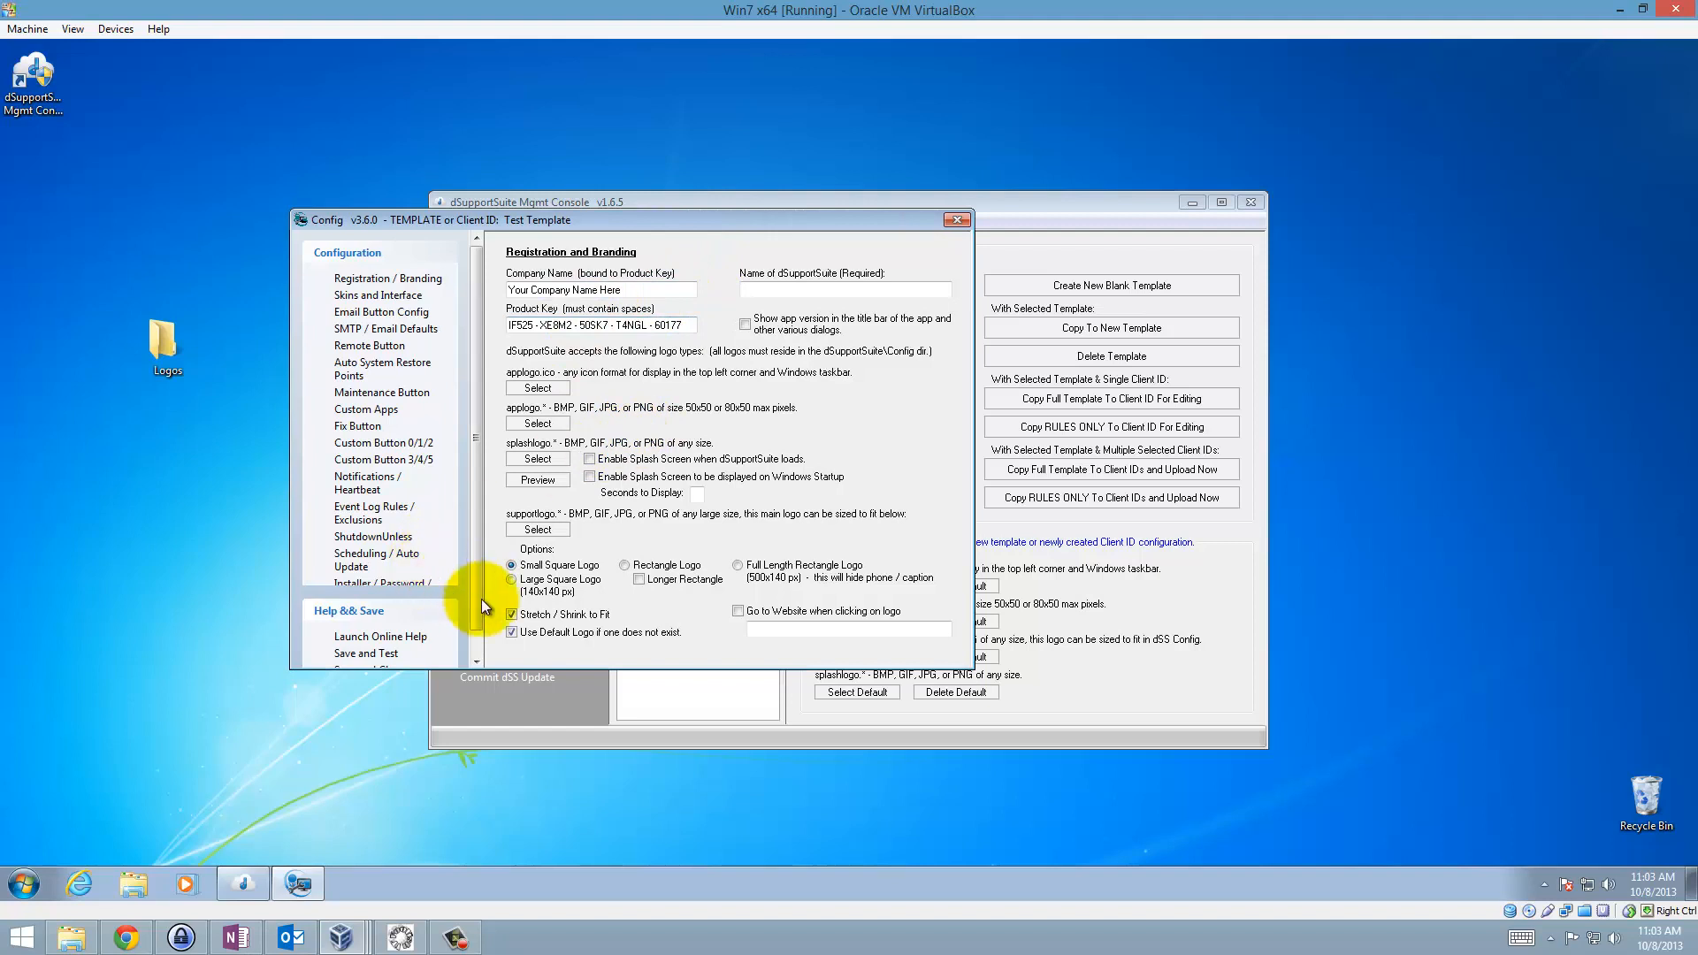
scroll(471, 645, down, 1)
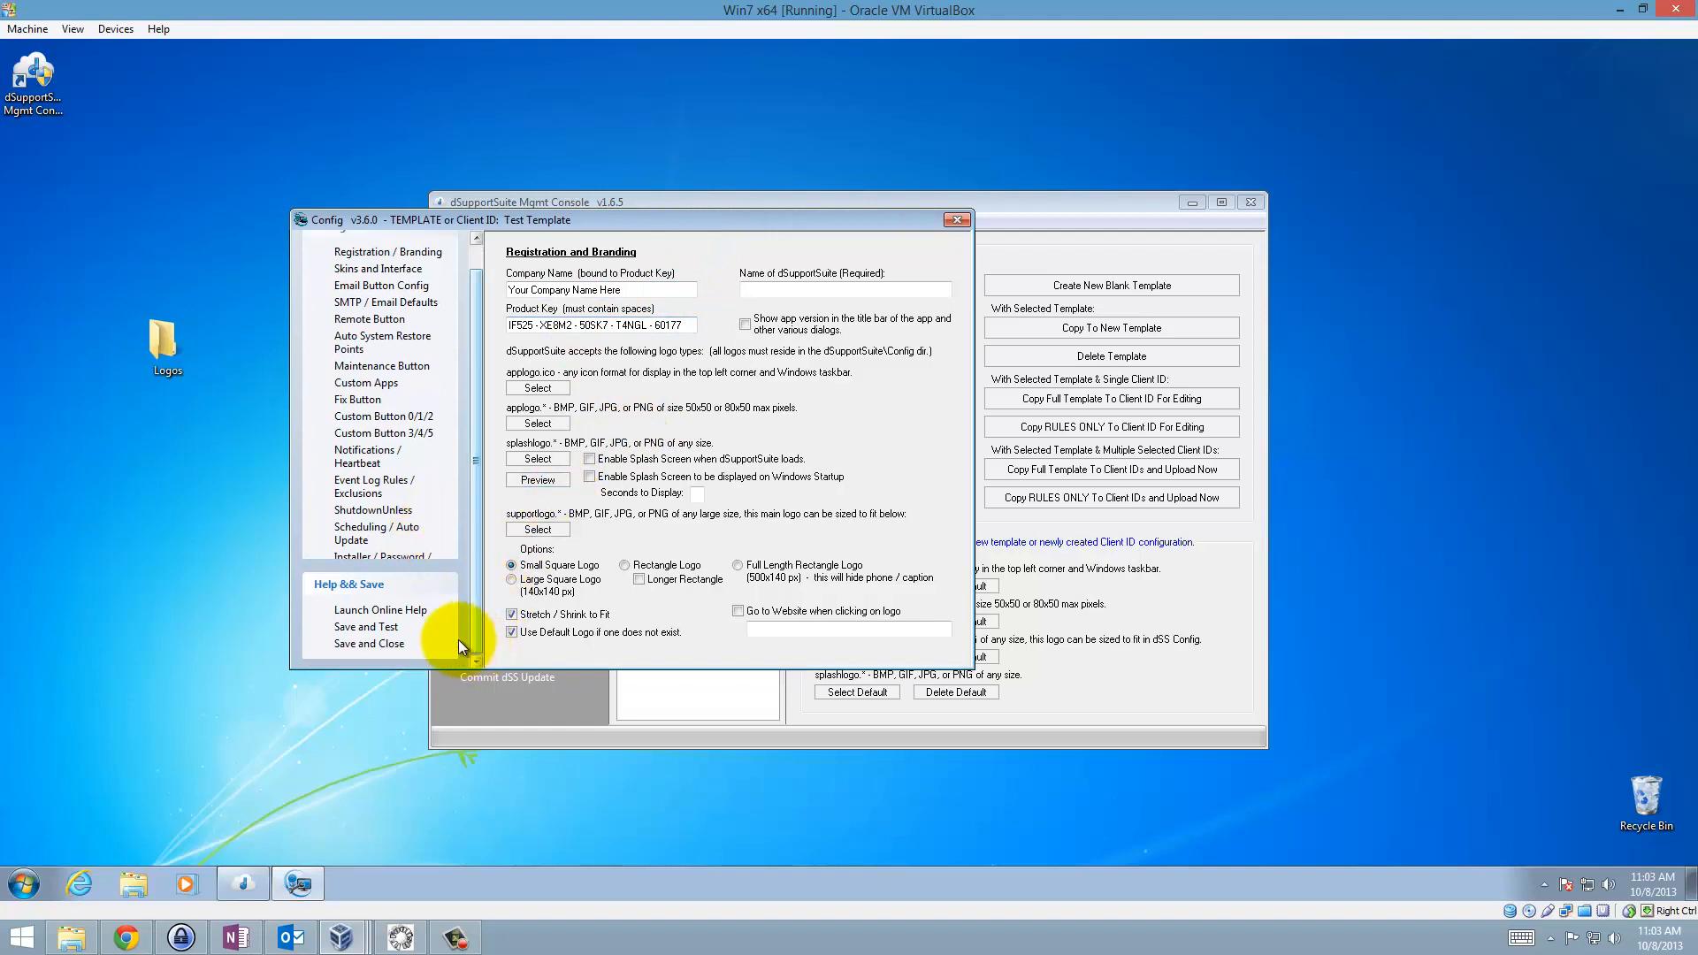
click(375, 644)
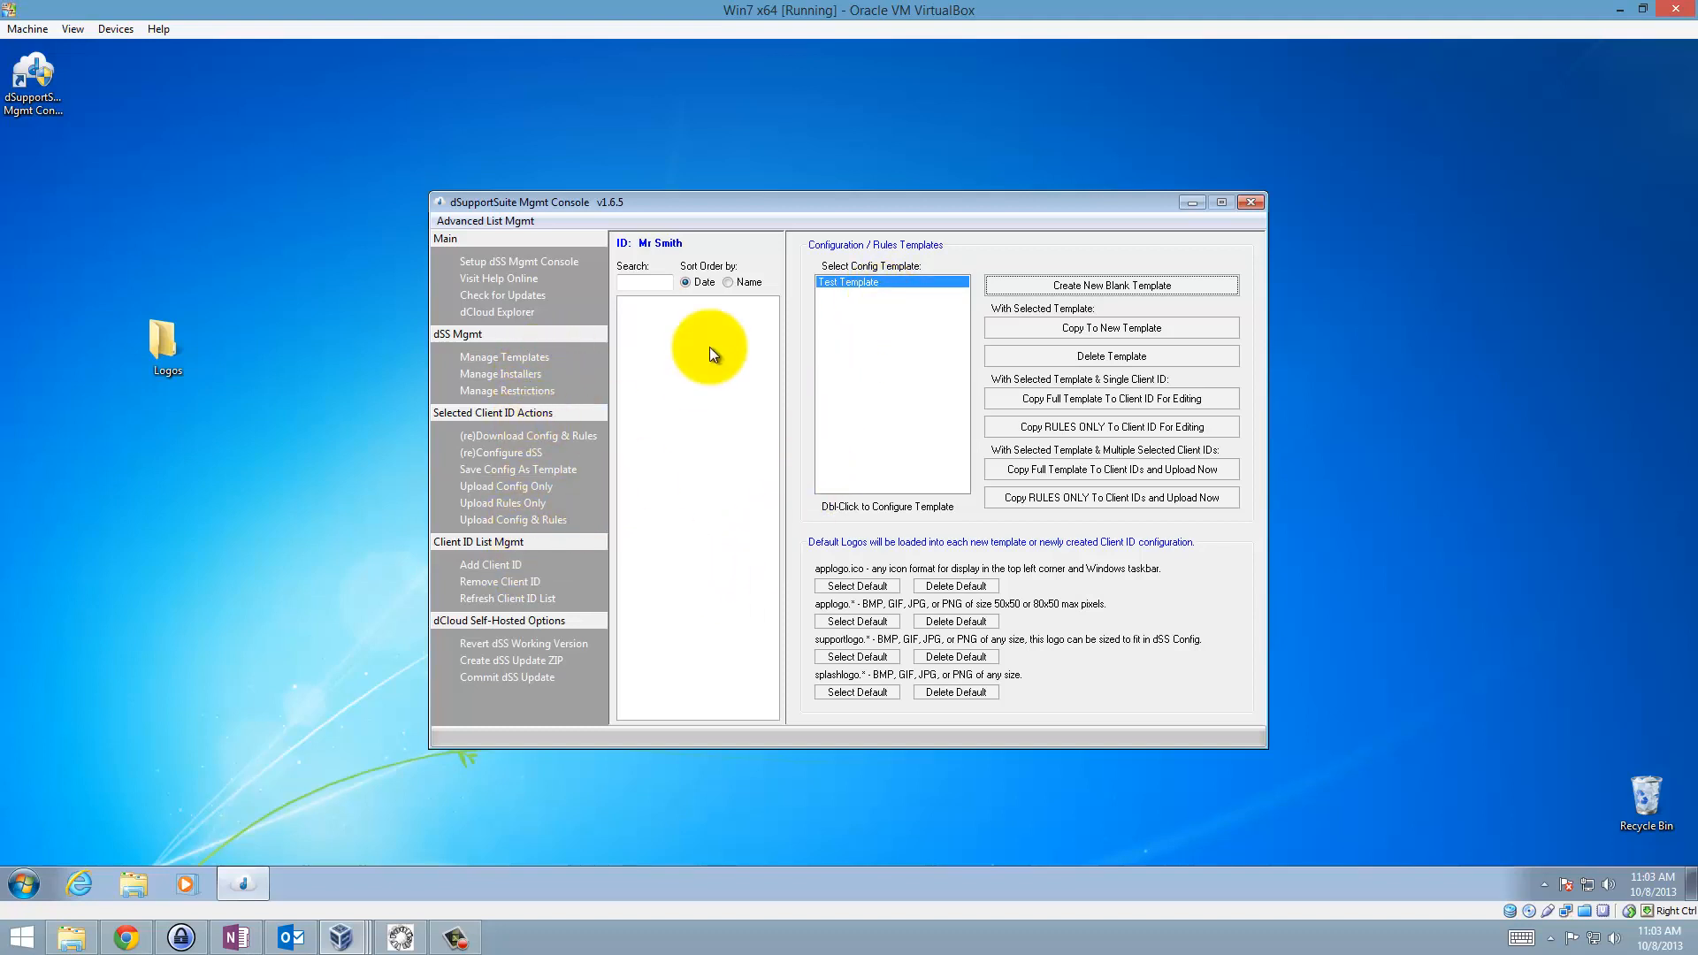
Add a new client ID using the client's name and copy the full Test Template to it for editing
click(506, 566)
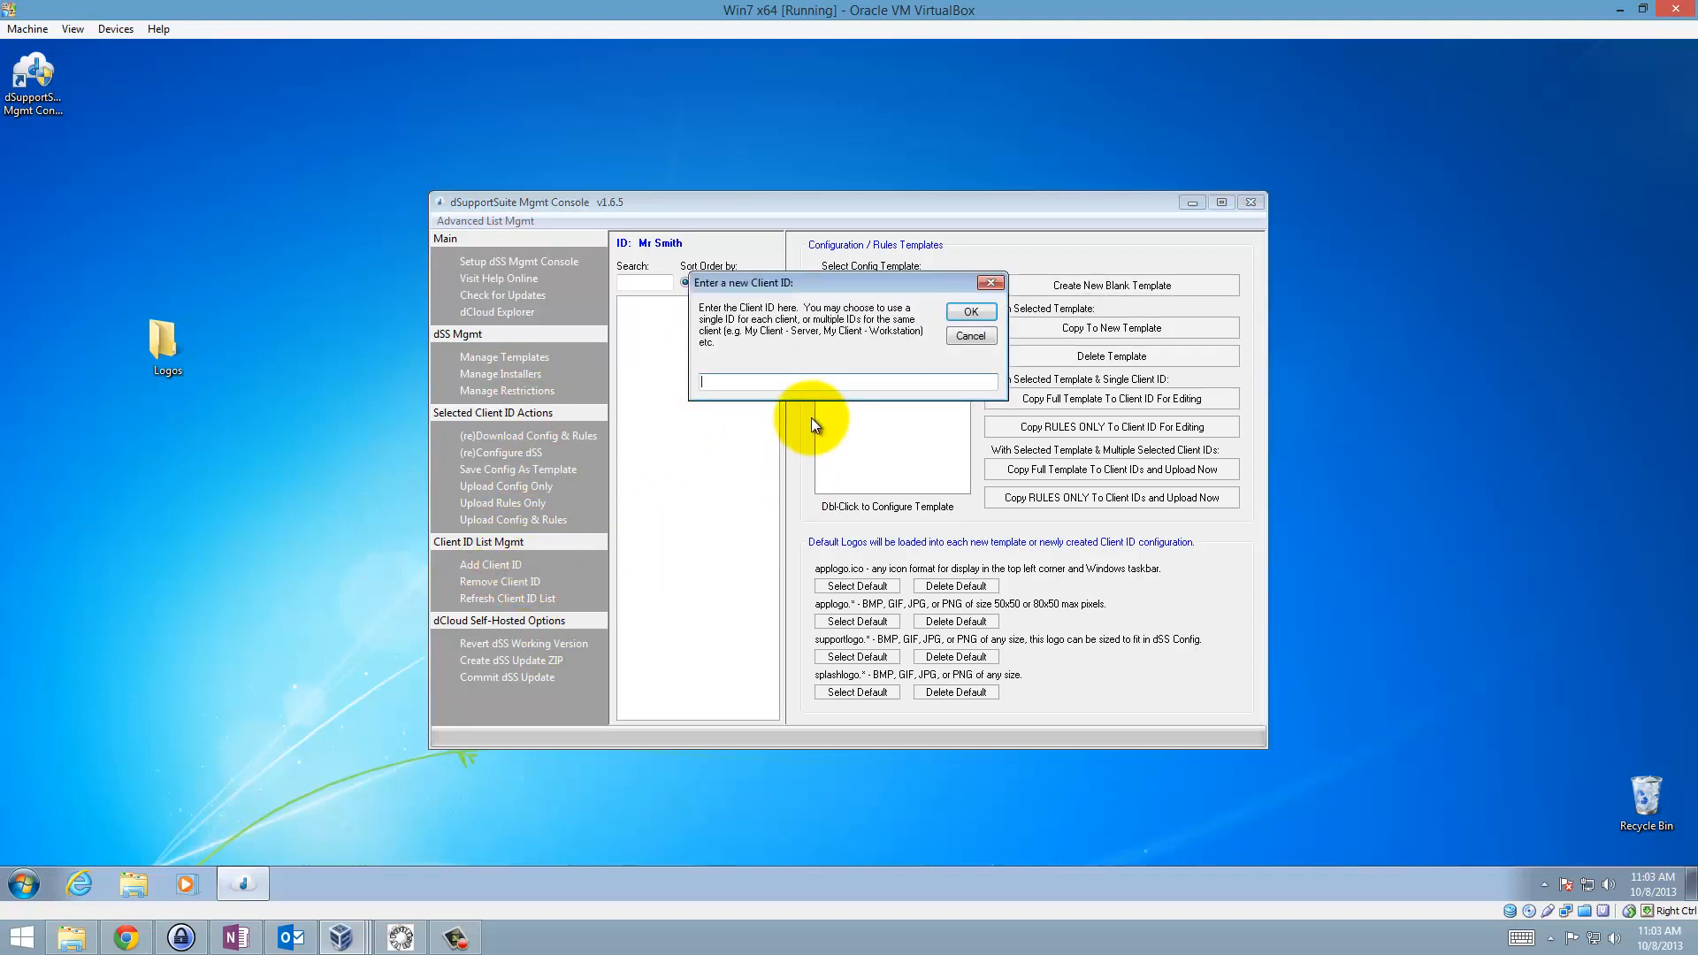
text(Mr. Smi)
key(BackSpace)
key(BackSpace)
key(BackSpace)
text(Smith)
key(Return)
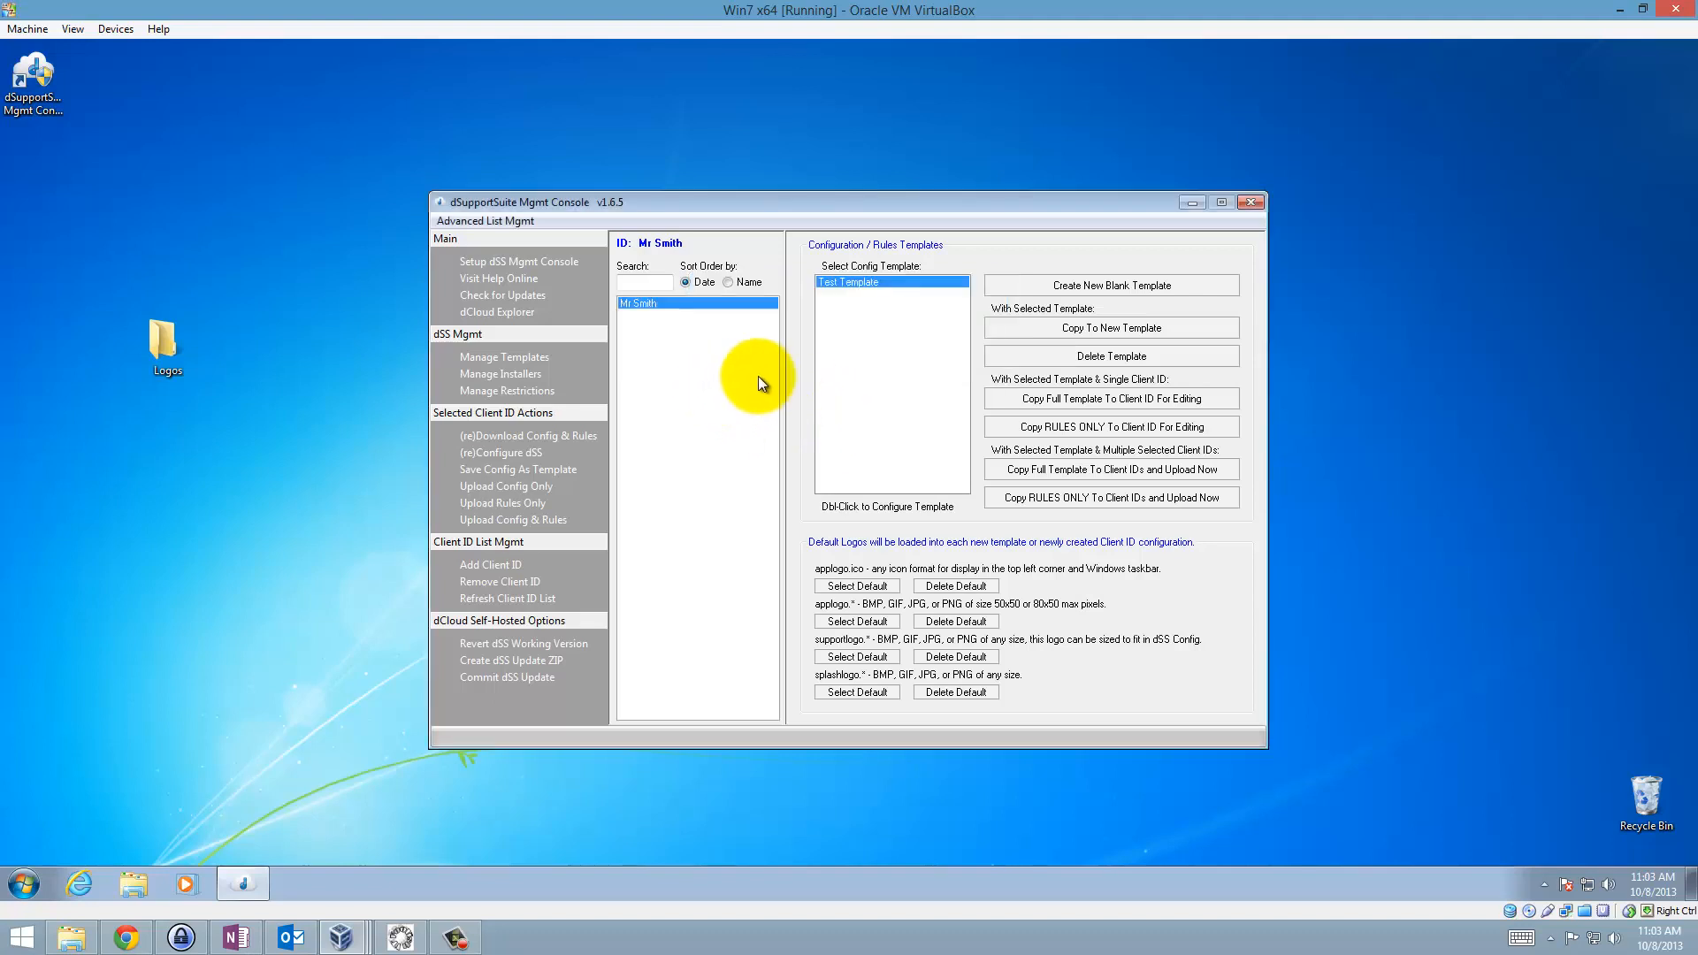
click(1108, 398)
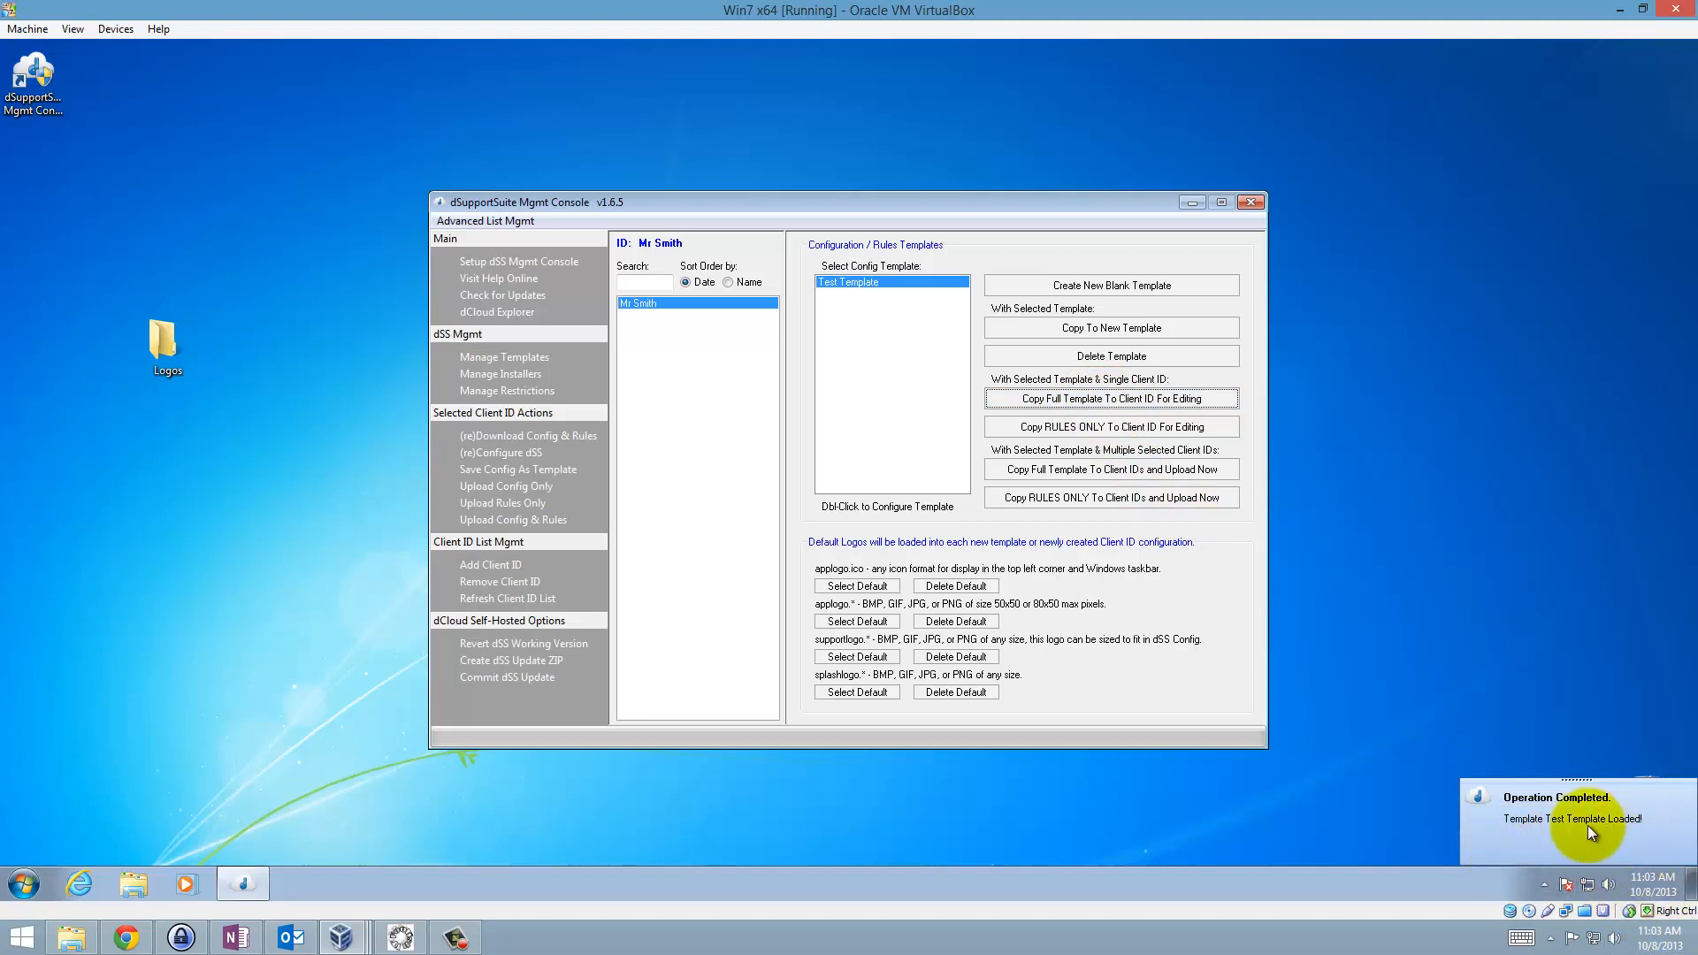
Compile the custom installer for the new client ID with the default options and select the resulting setup file on the desktop
click(681, 304)
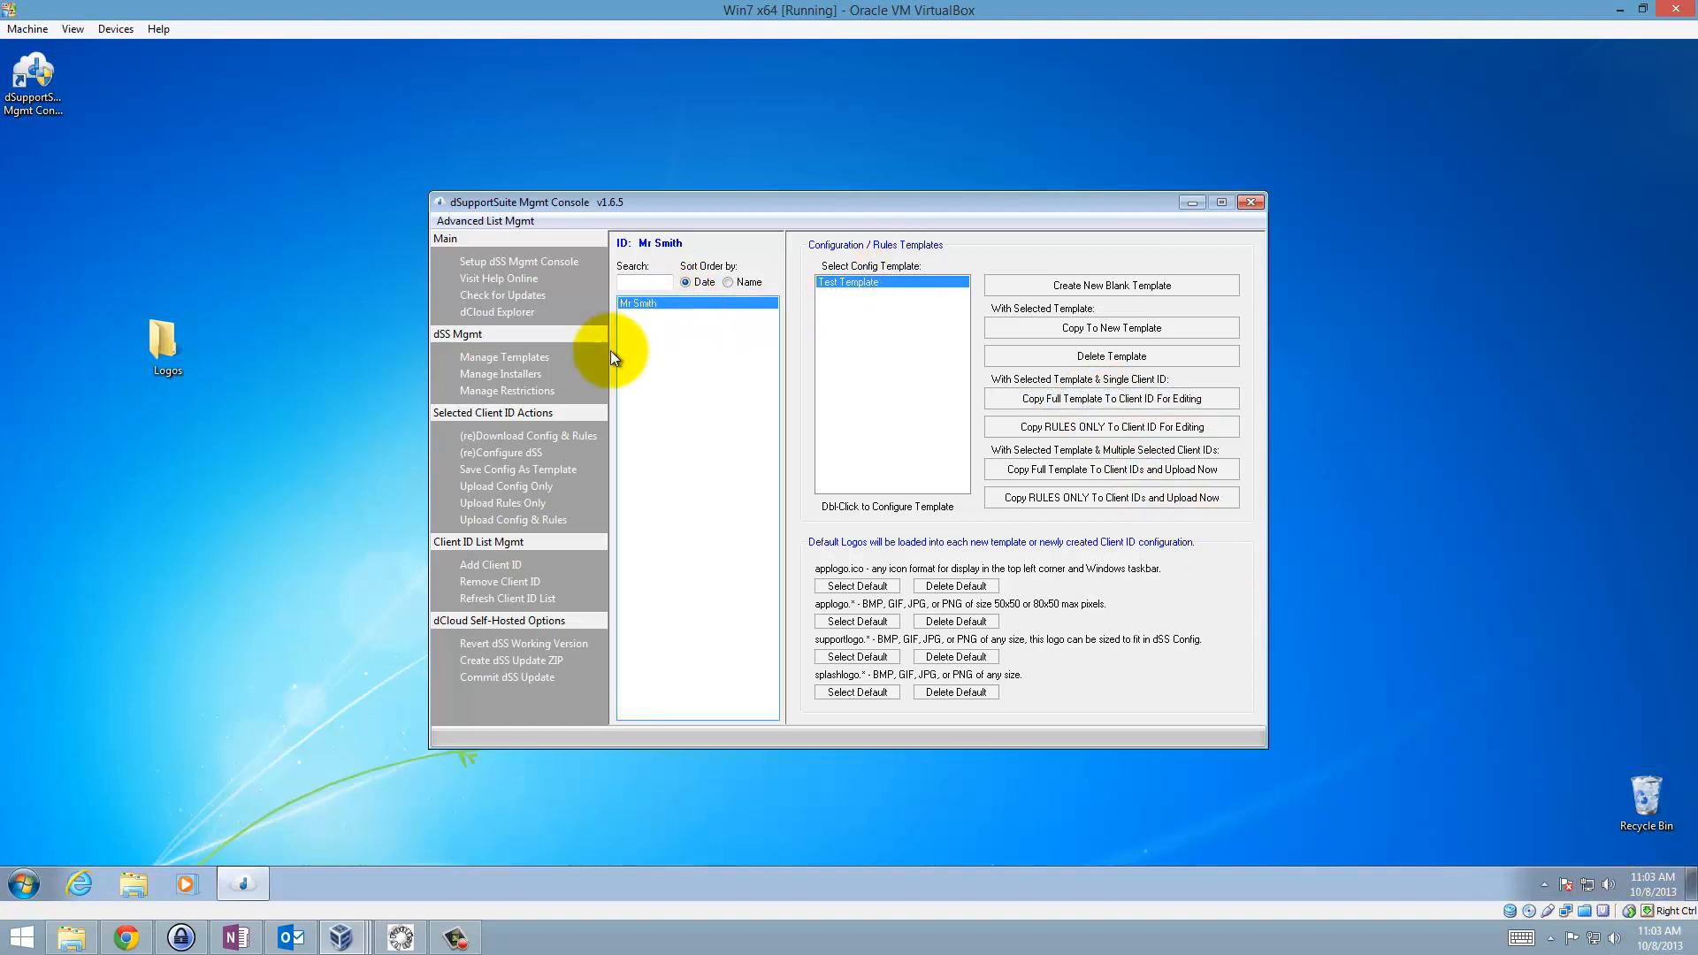
click(508, 373)
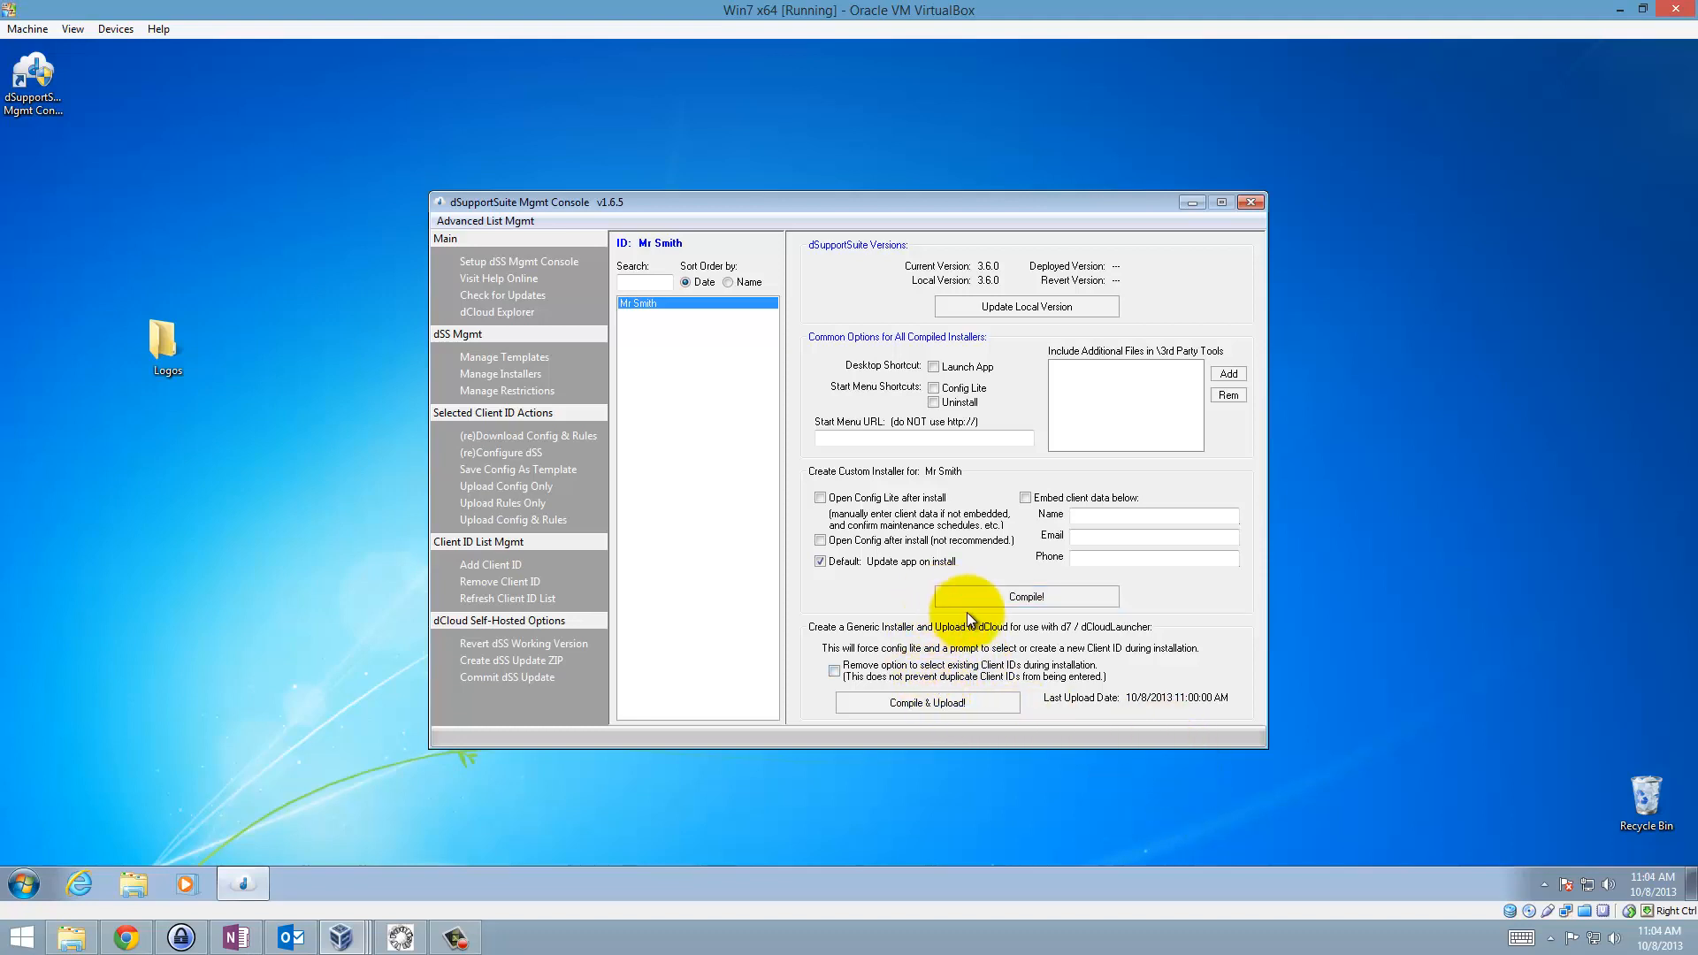
click(1008, 589)
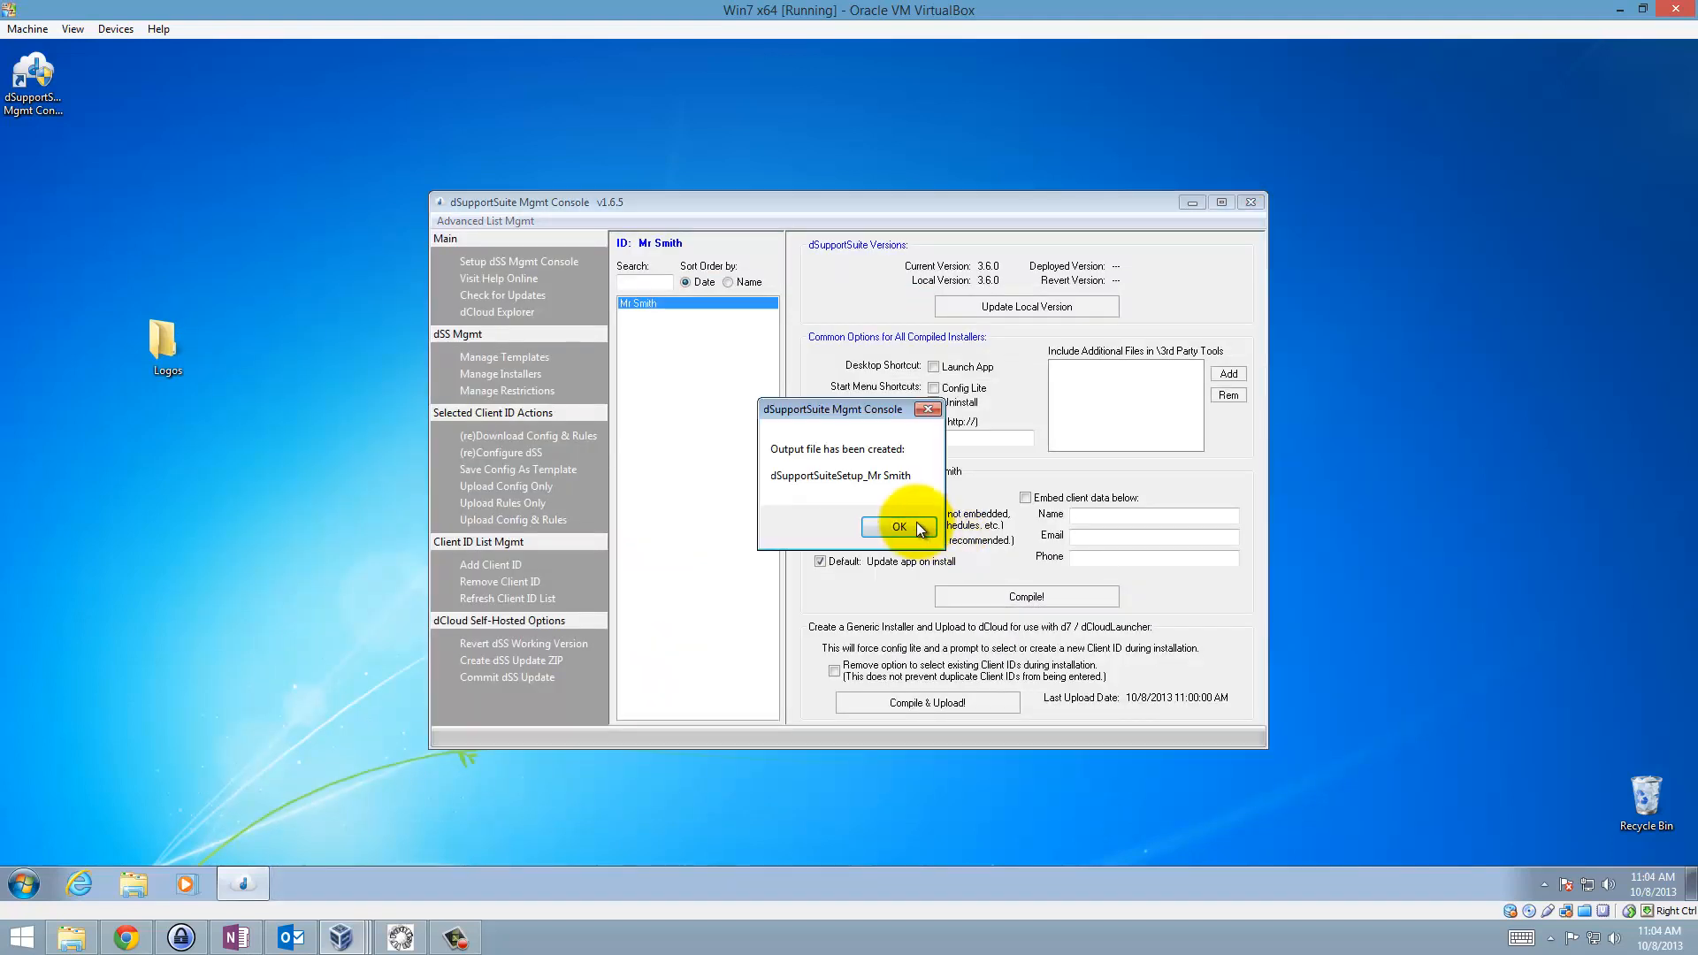
click(900, 528)
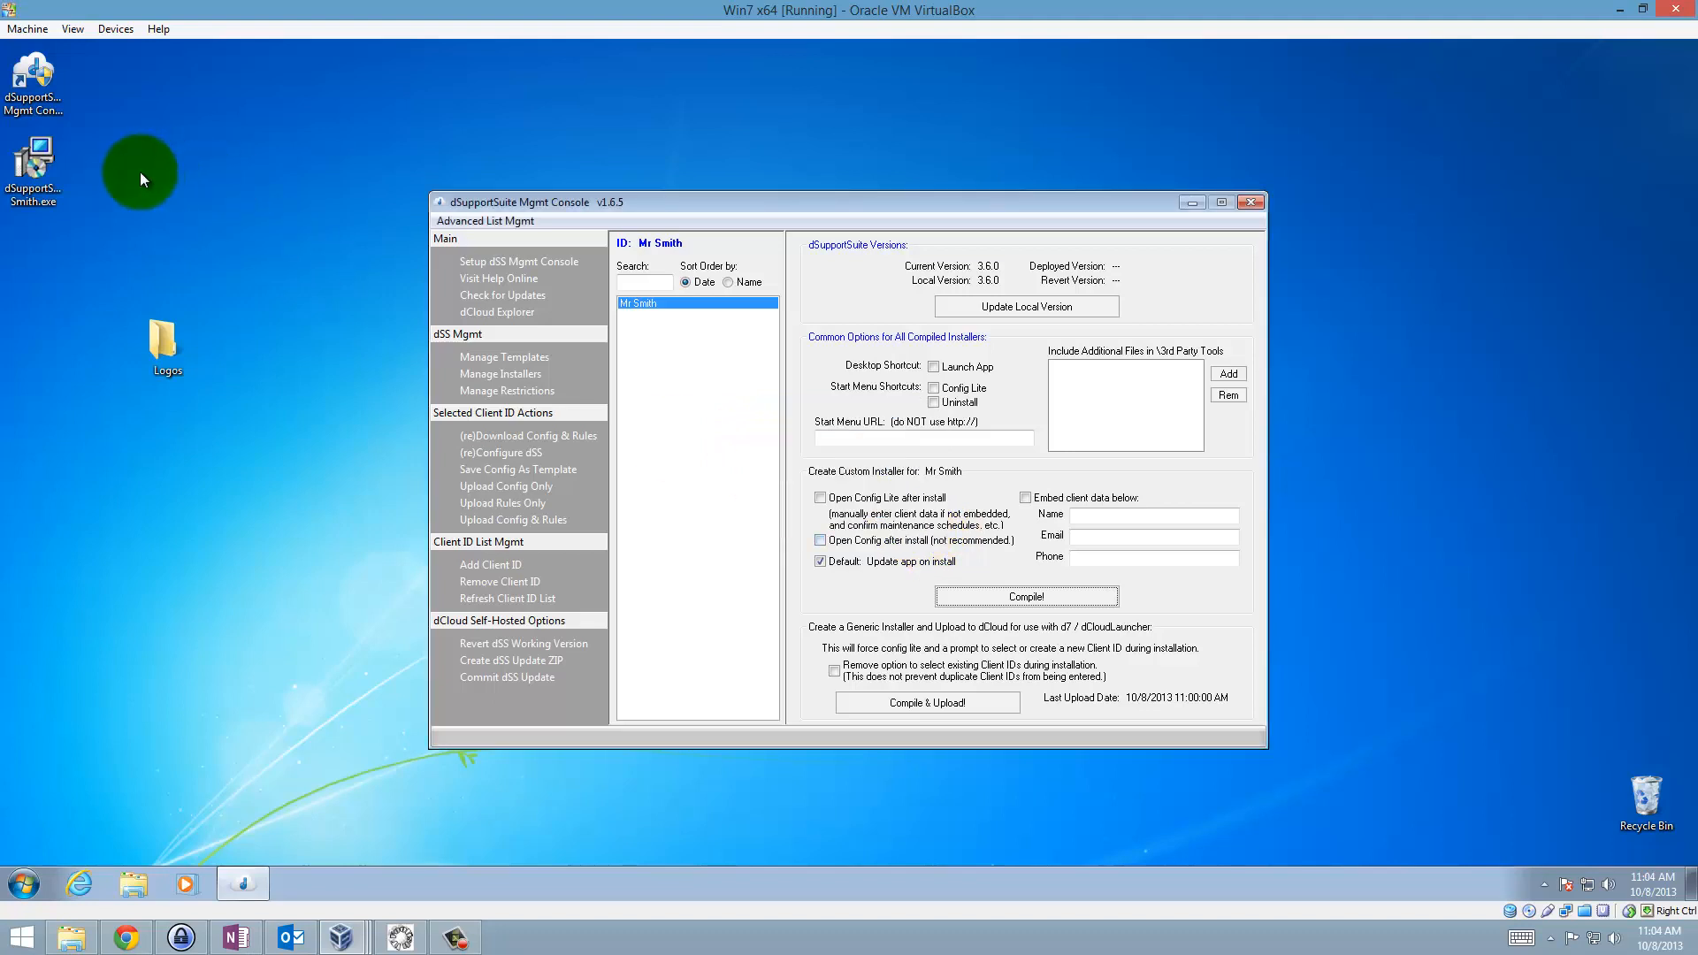
click(44, 168)
mouse_move(40, 207)
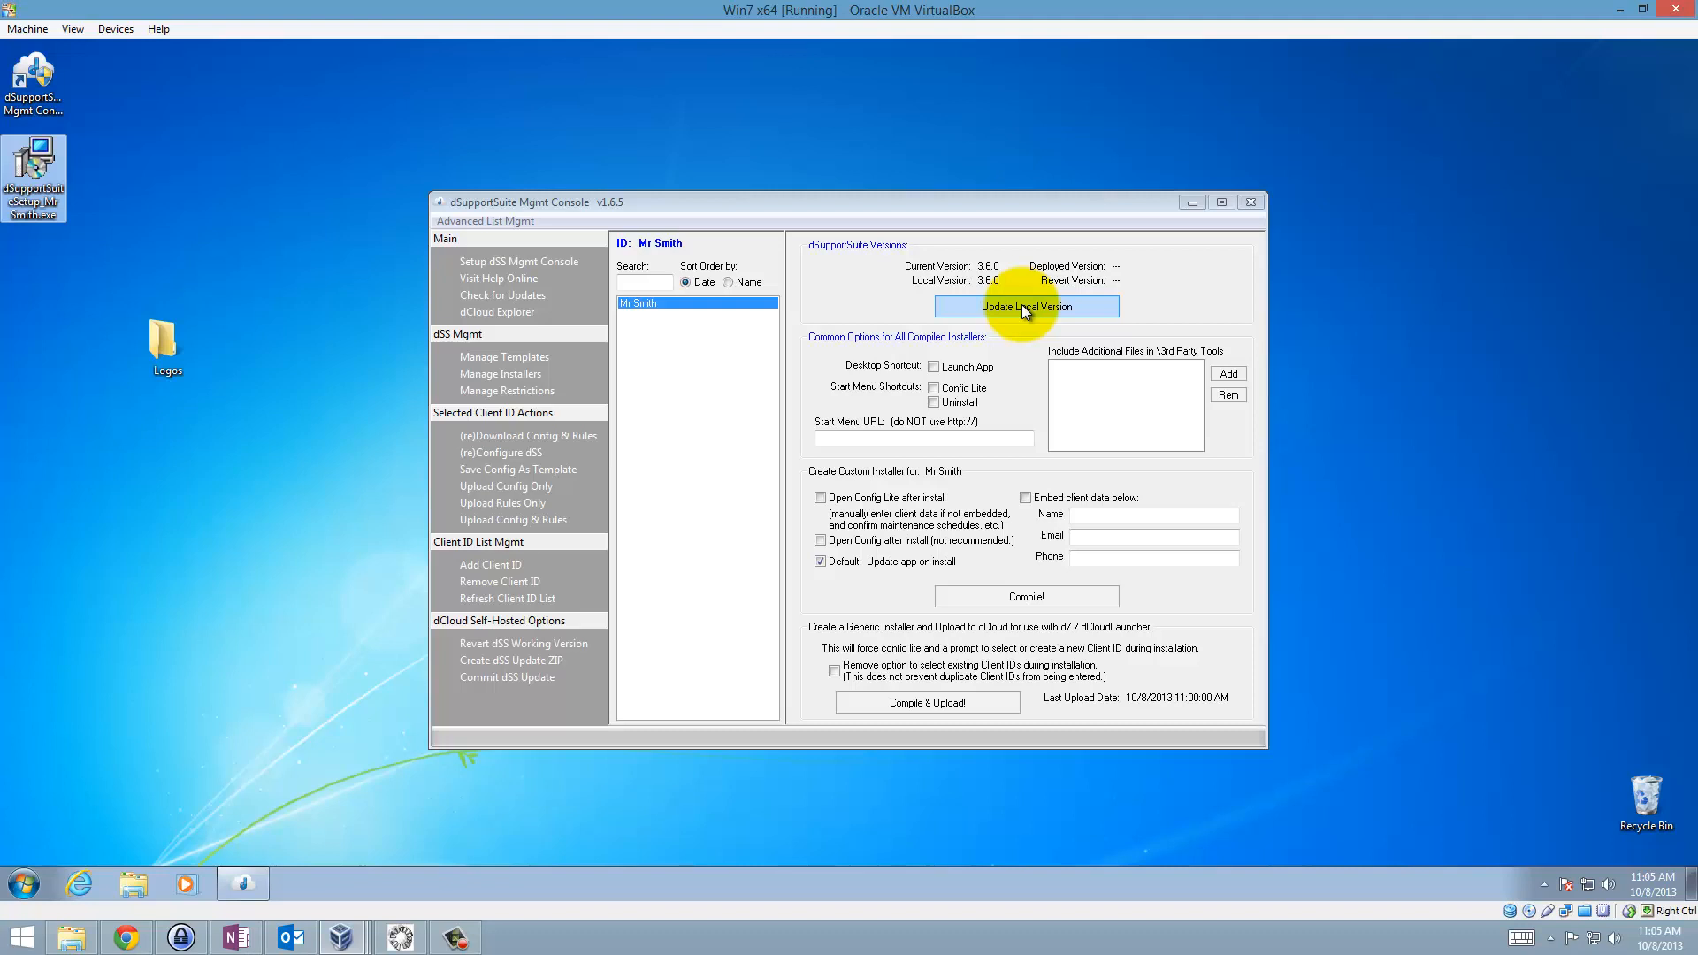
click(960, 366)
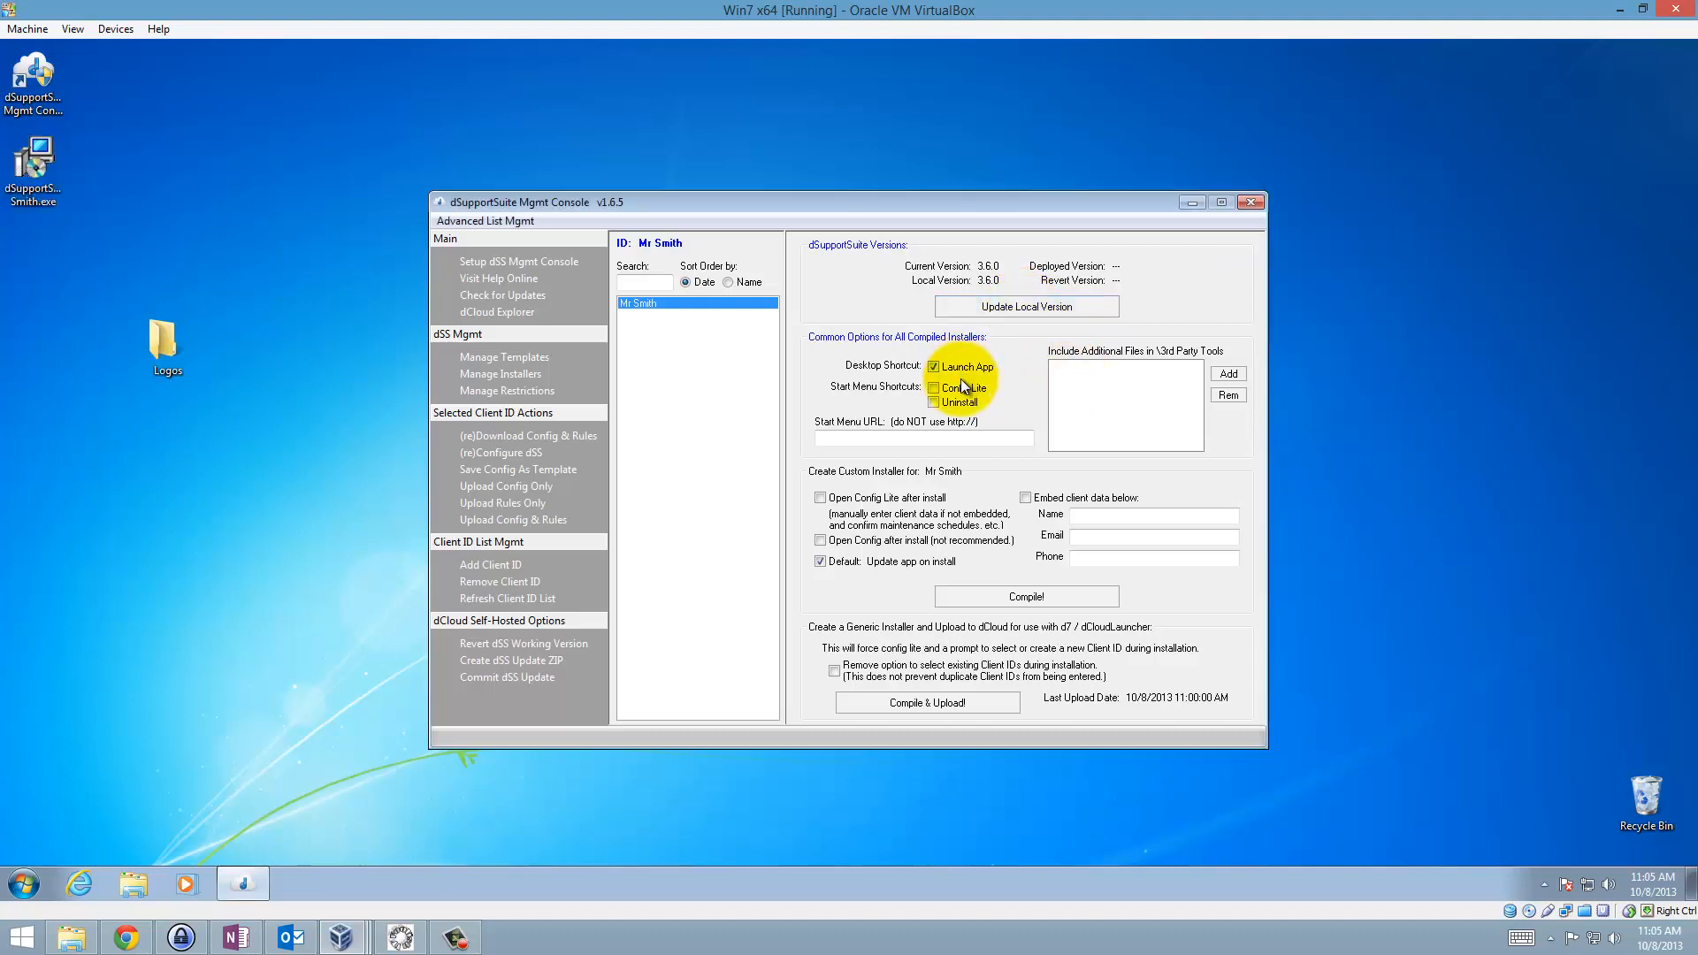
click(938, 391)
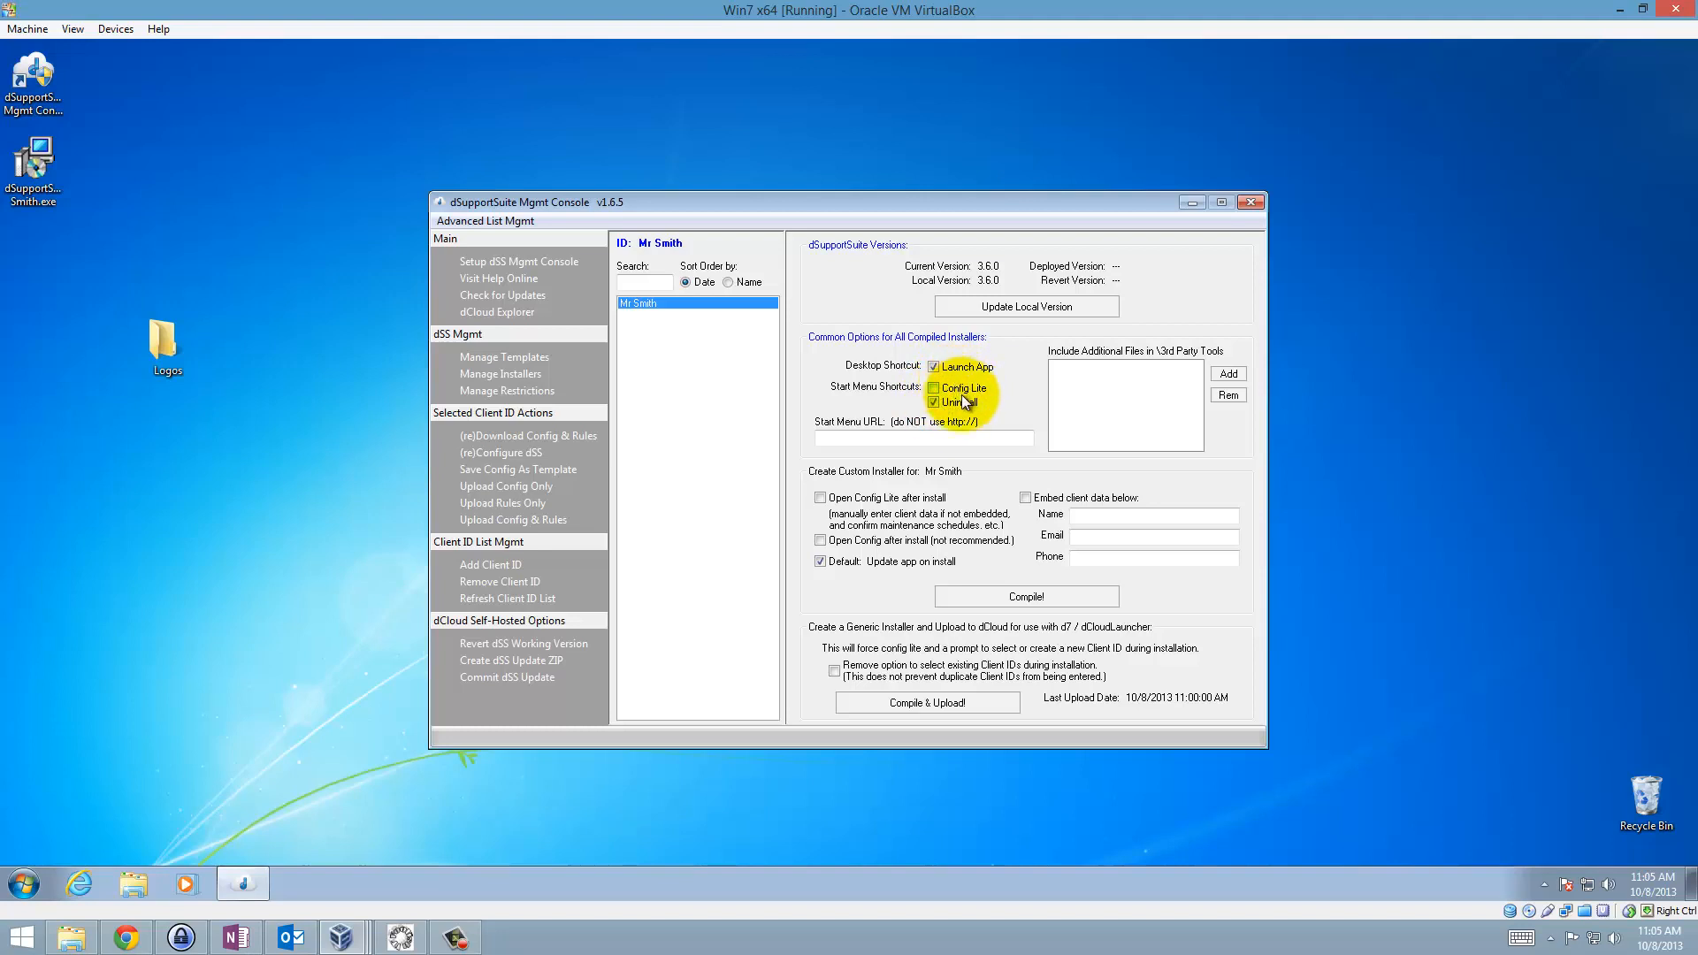
click(892, 437)
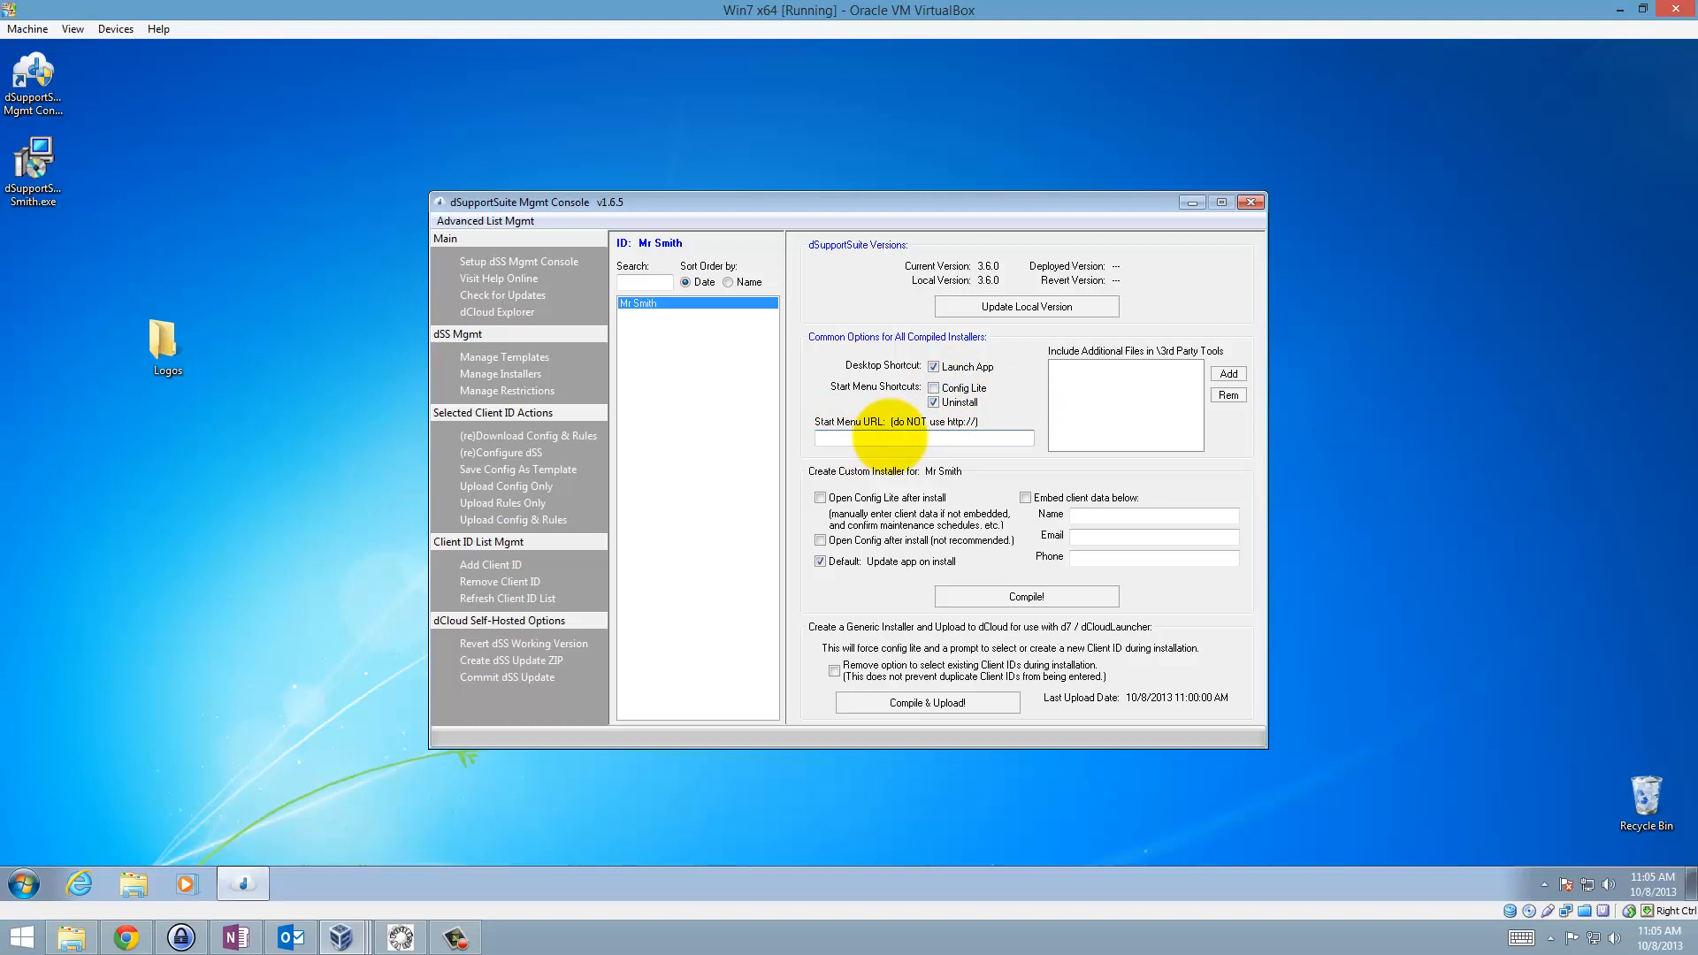
text(www.foolishit.com)
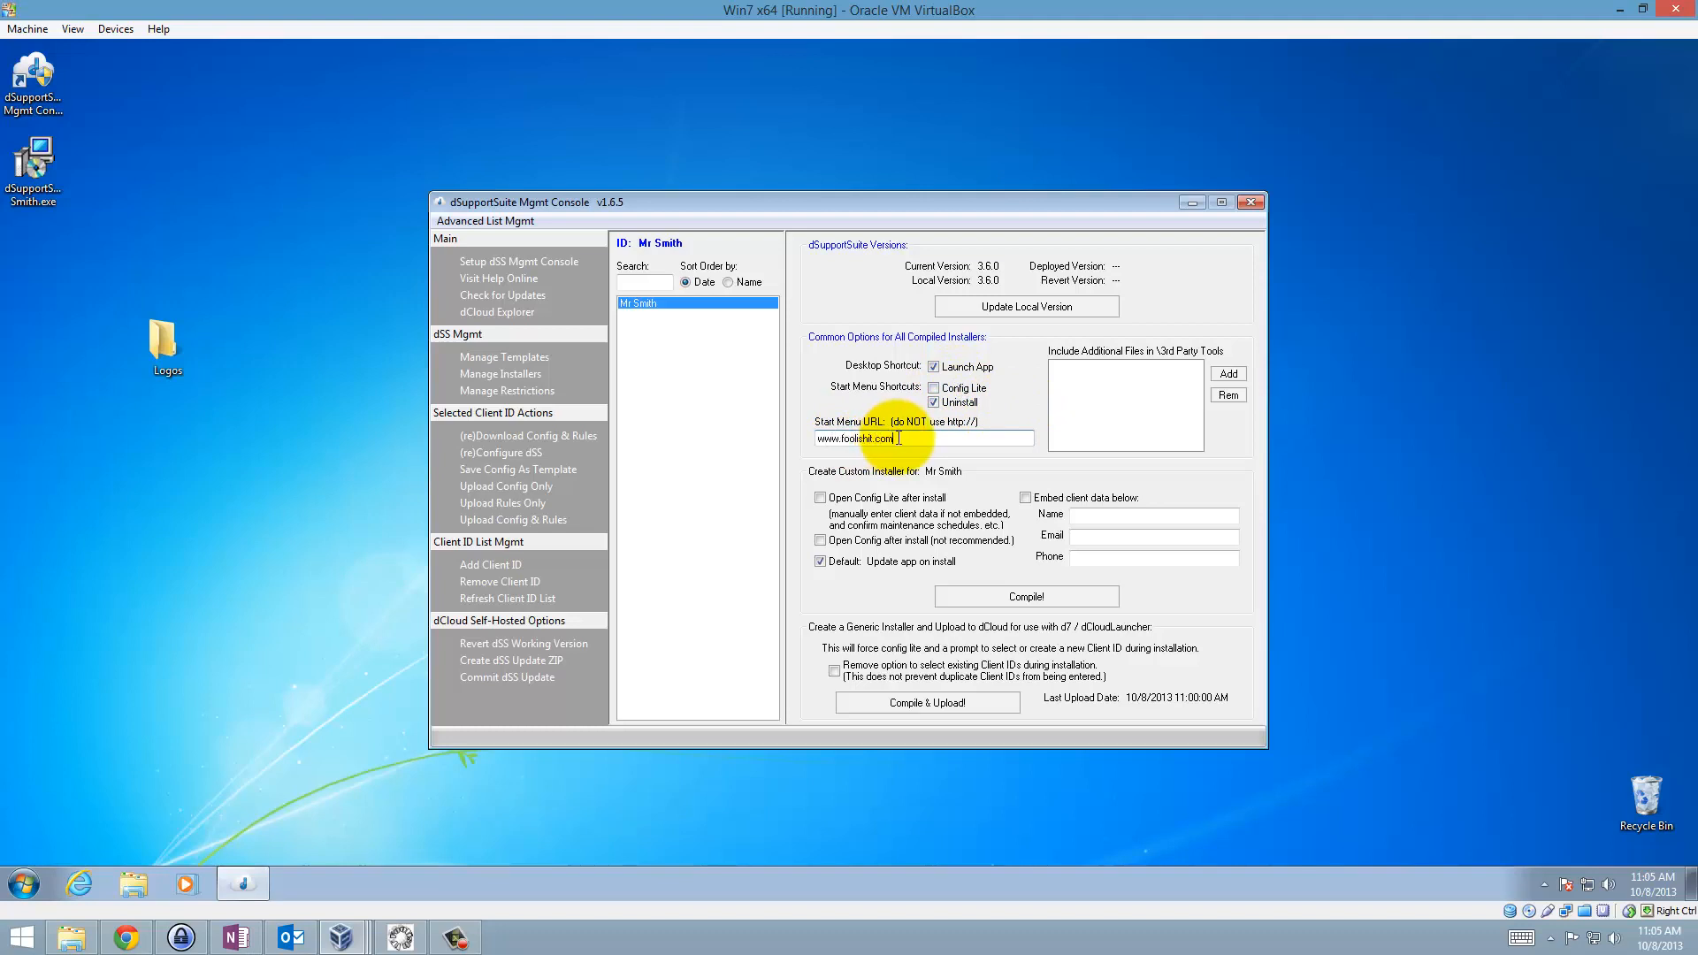
drag(924, 438, 760, 433)
click(953, 443)
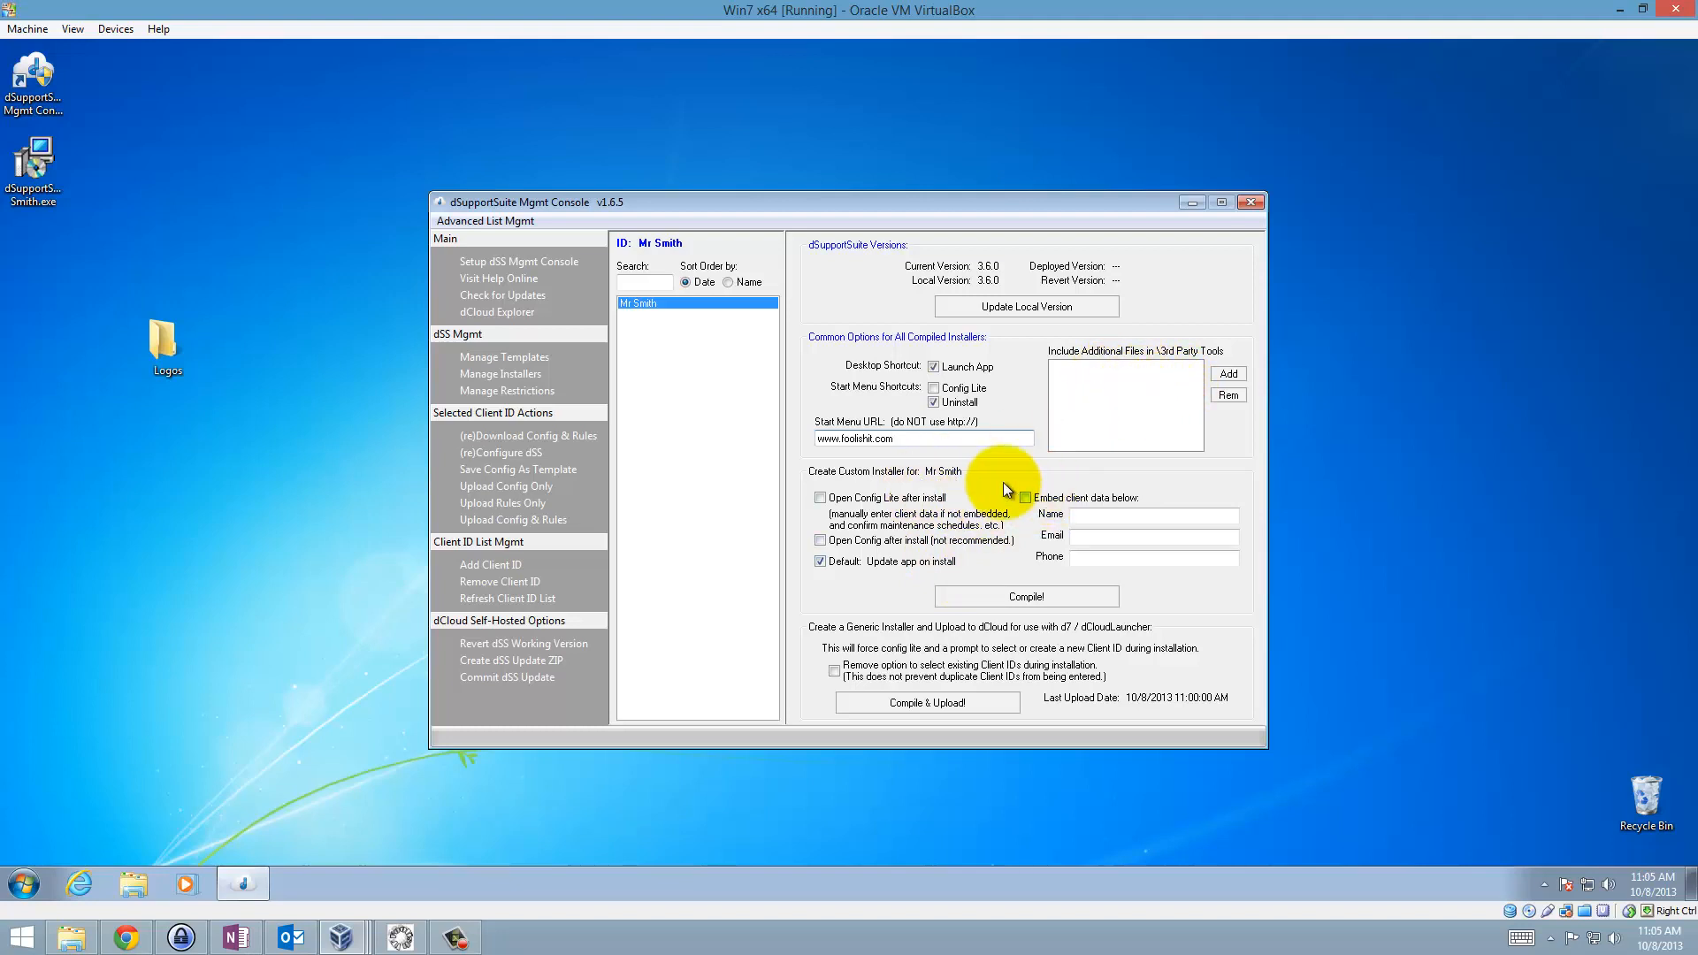
Enable embedding client data in the custom installer and removing the option to select existing client IDs during the generic installation
click(844, 502)
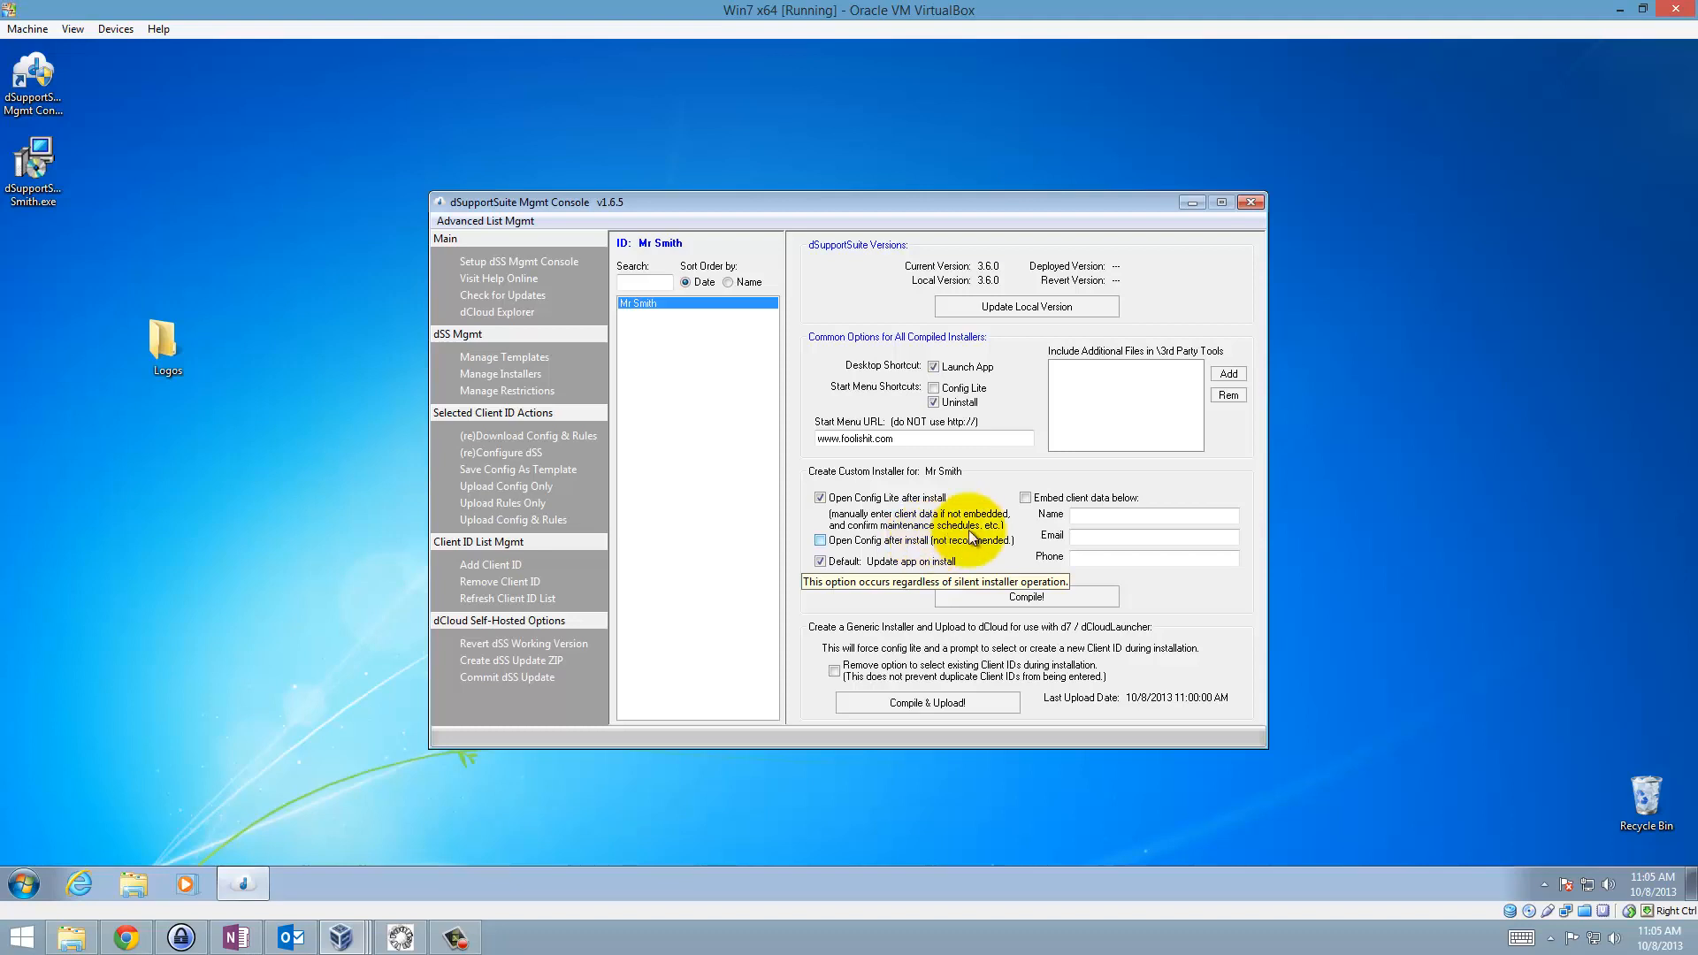
click(909, 500)
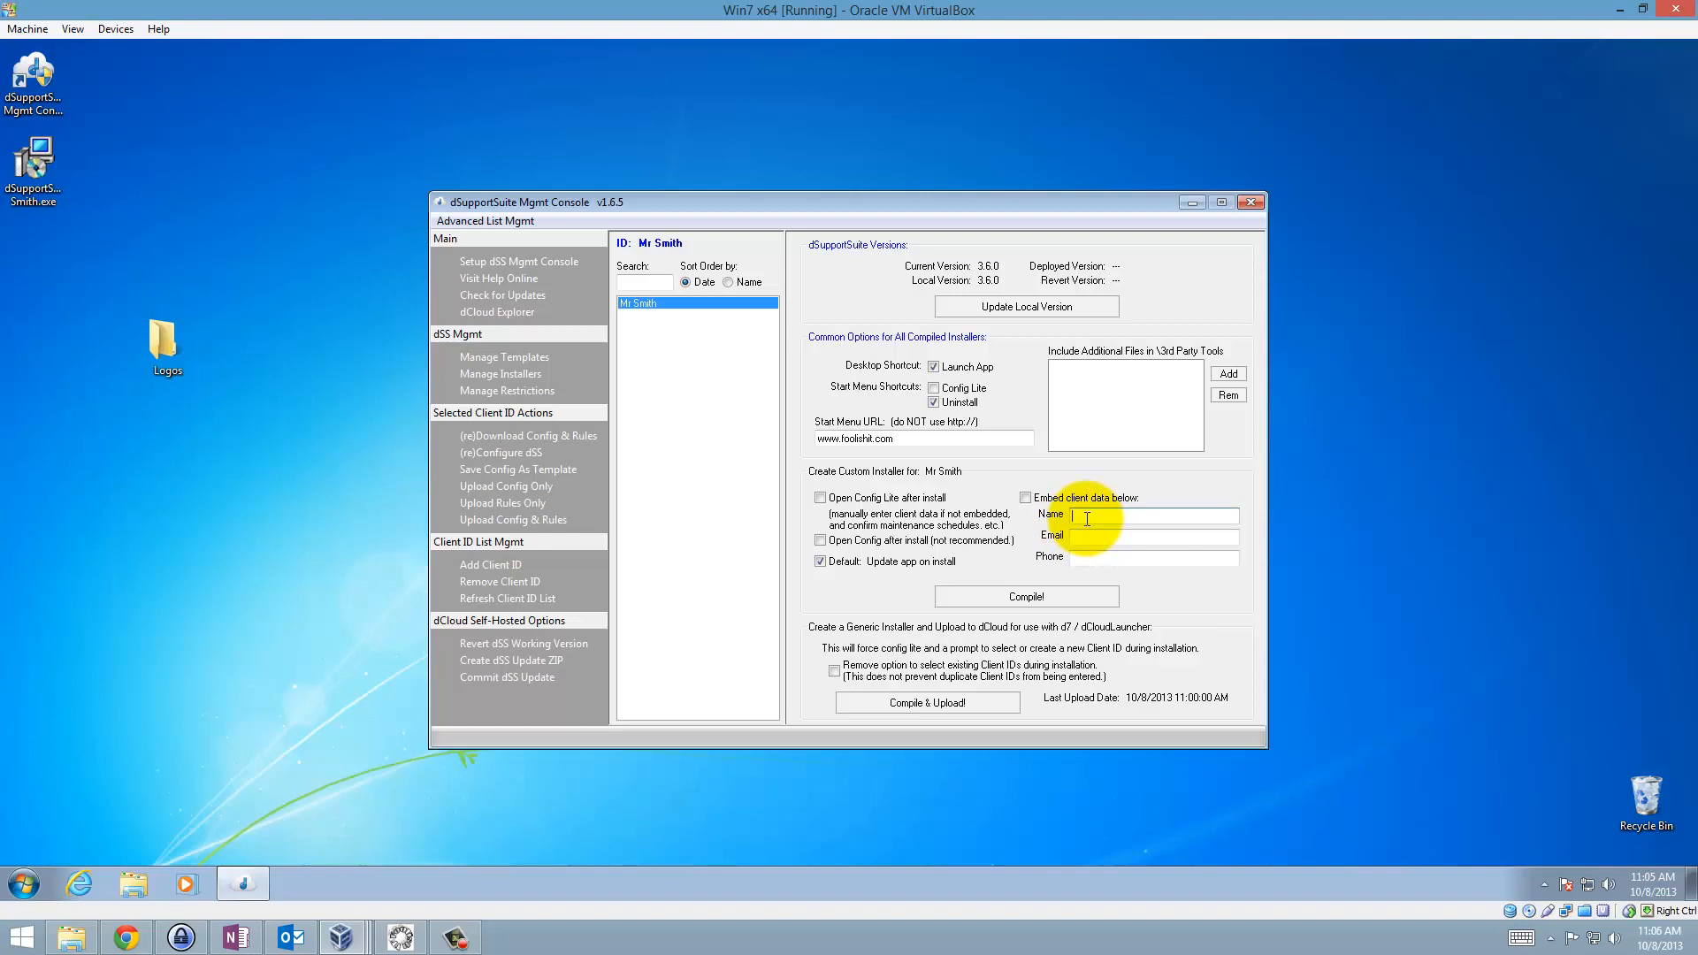
click(1066, 498)
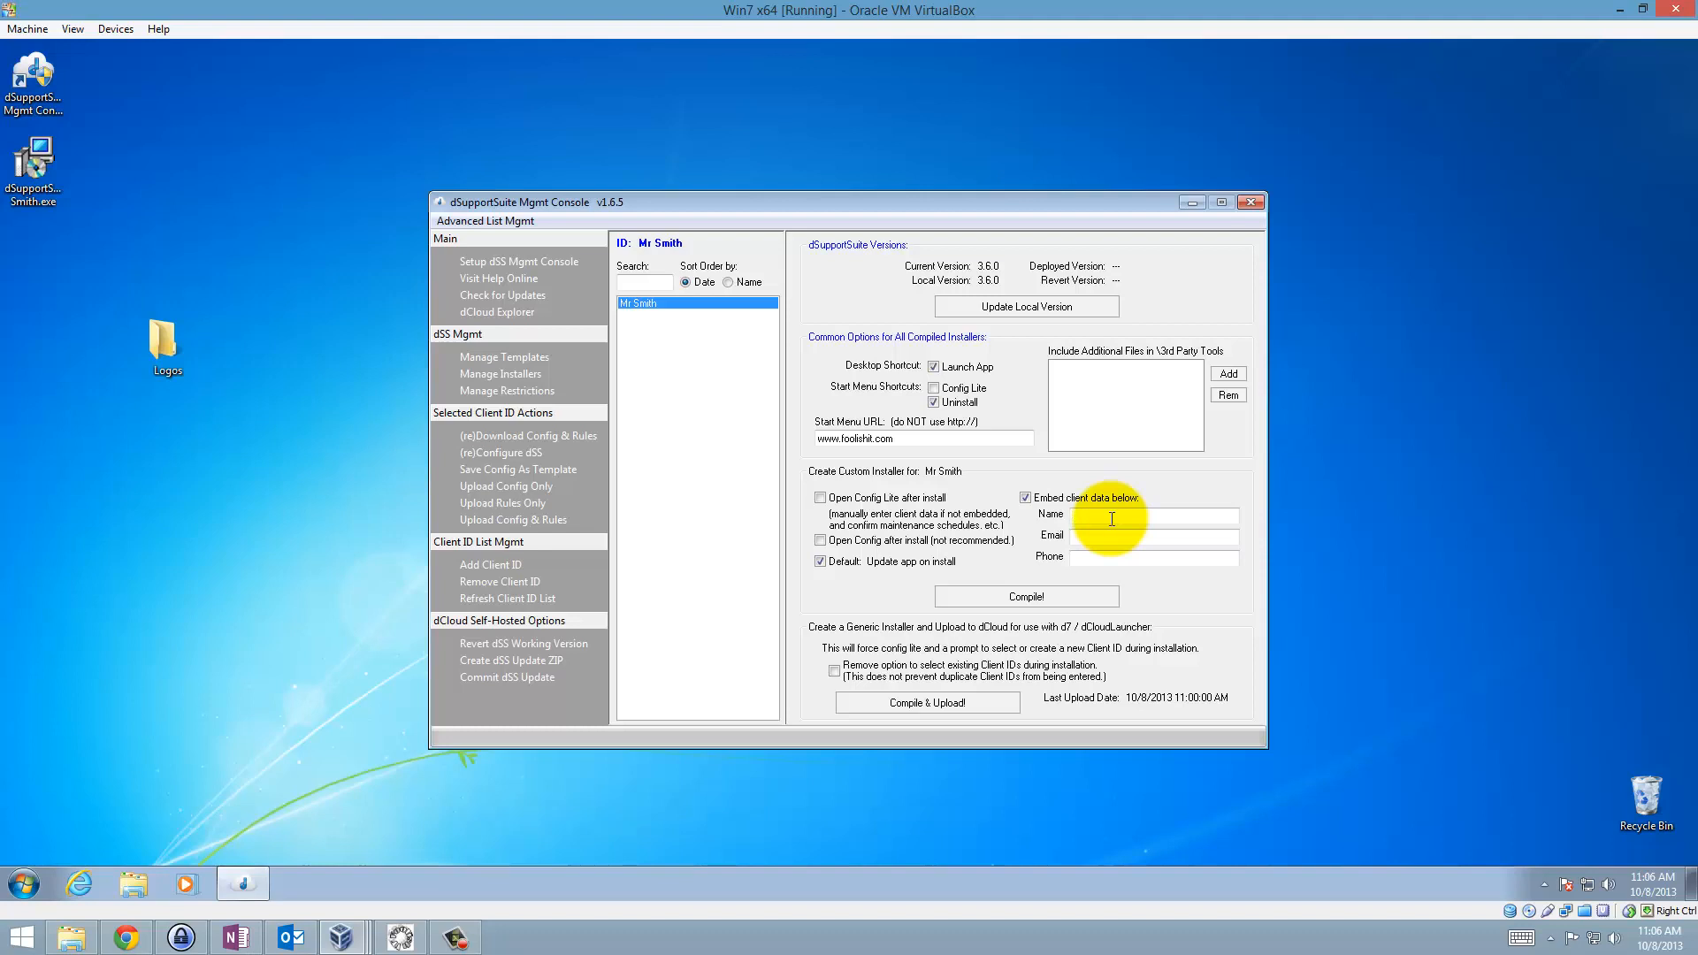
click(1114, 519)
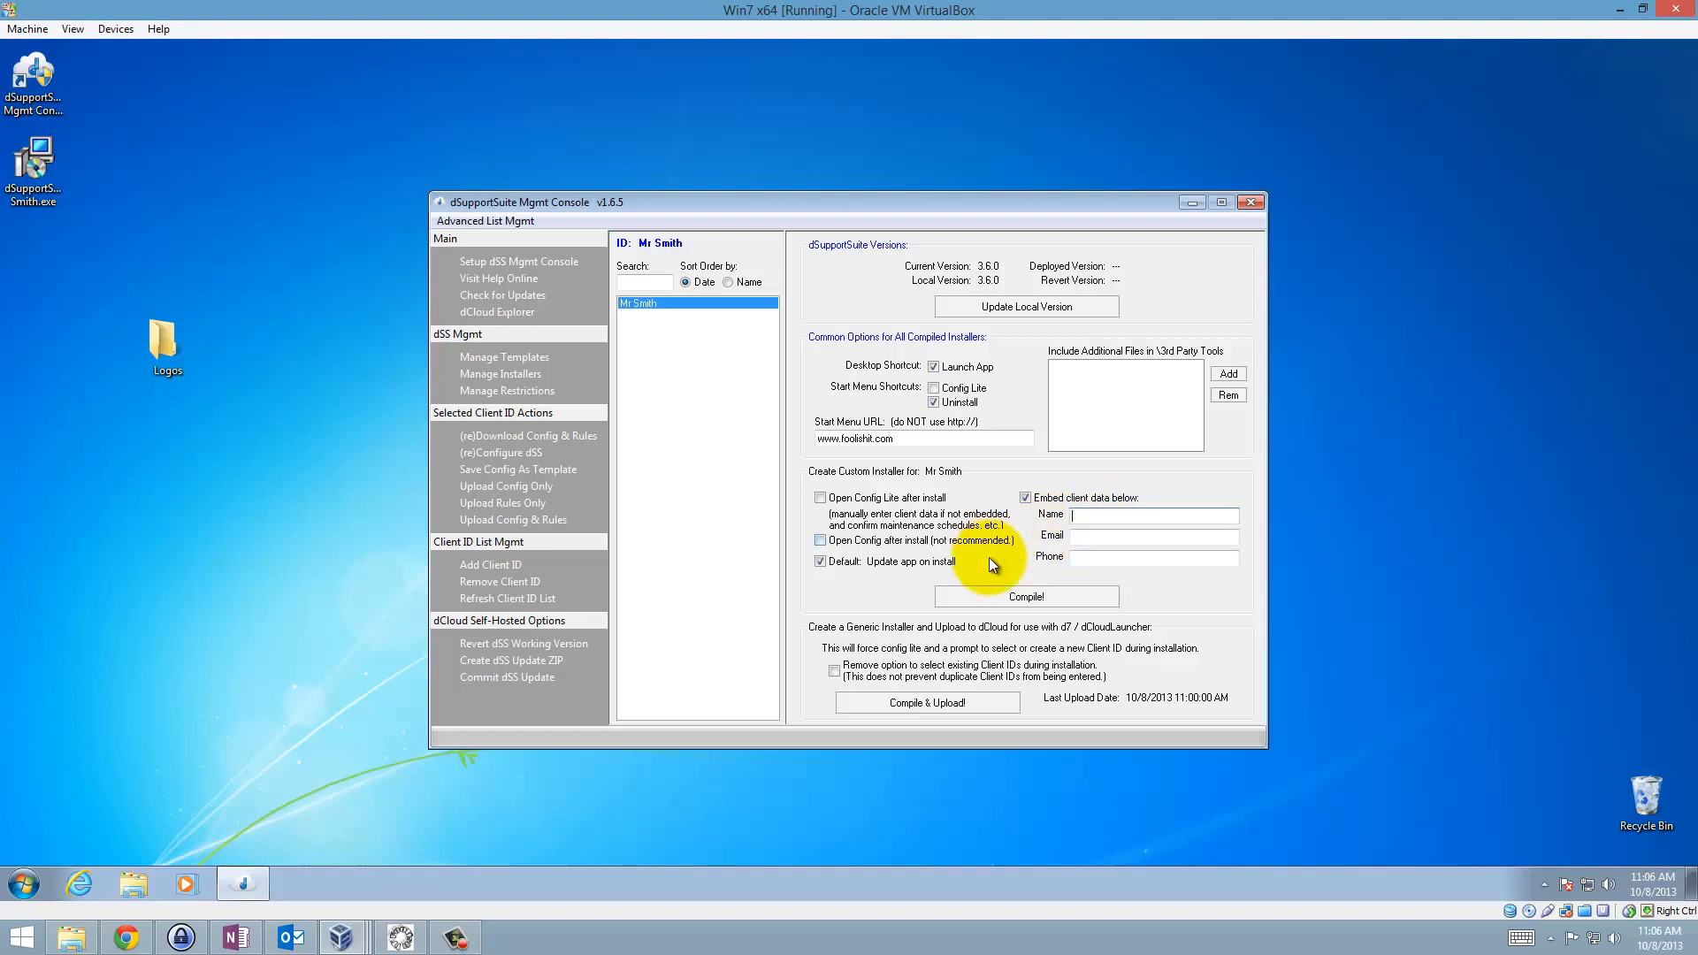
click(838, 564)
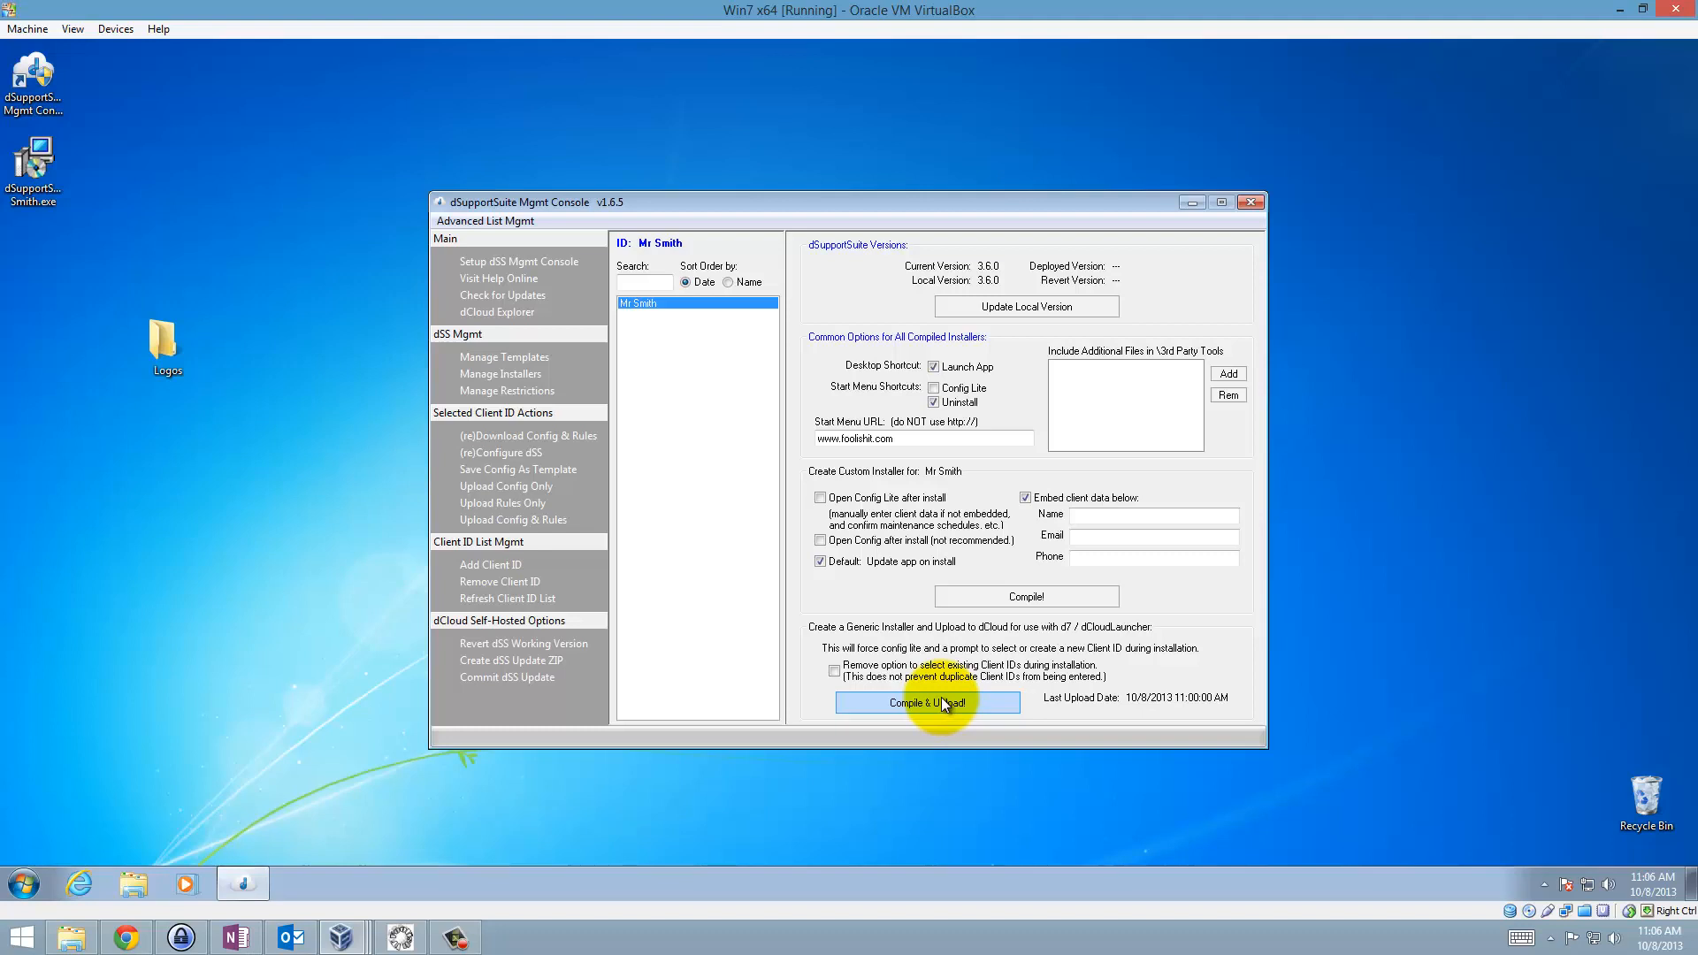
click(907, 674)
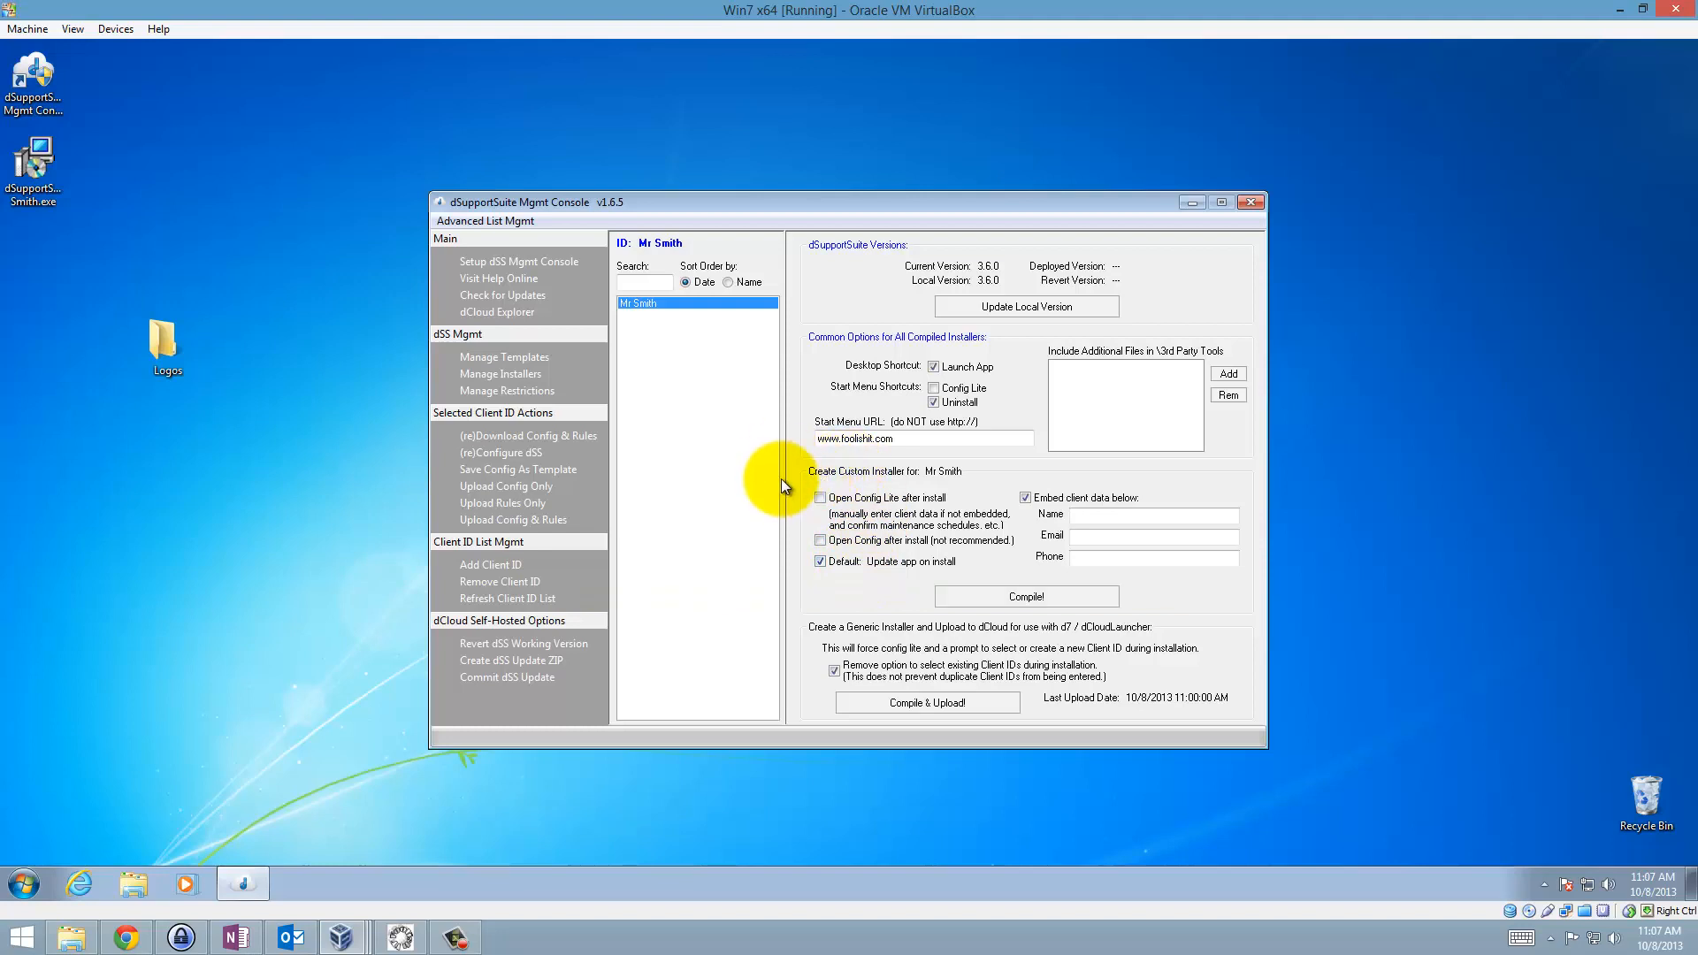
Upload both the config and rules for the client ID in the list
click(656, 302)
double_click(657, 302)
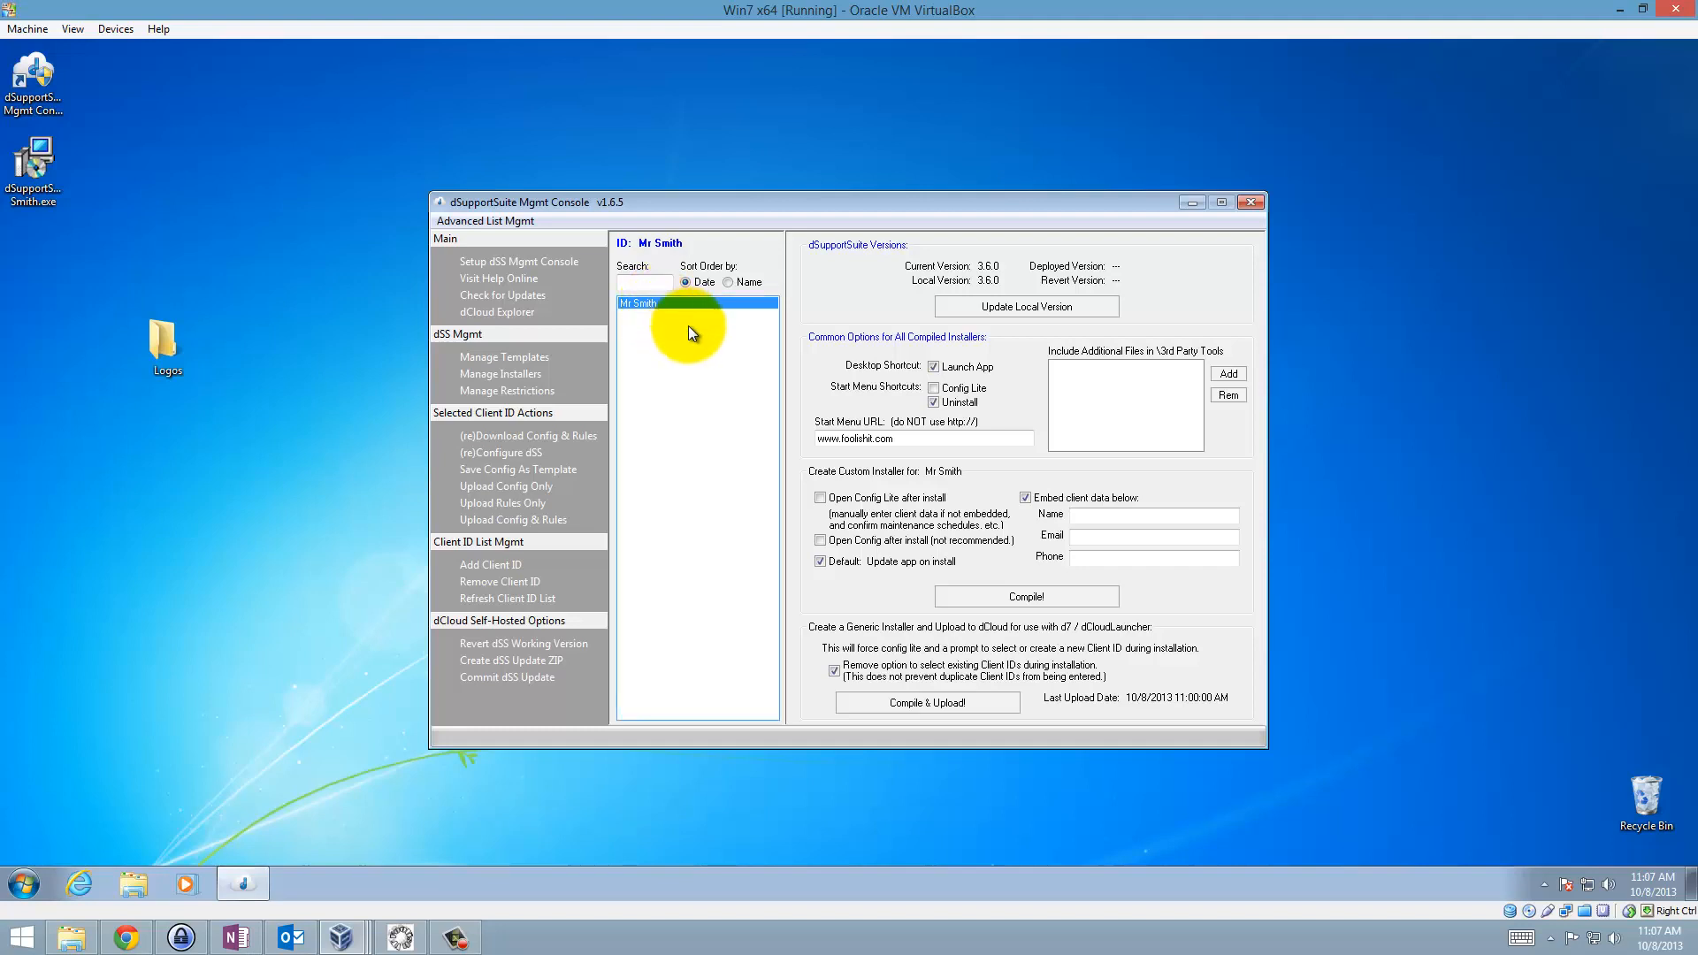
click(869, 252)
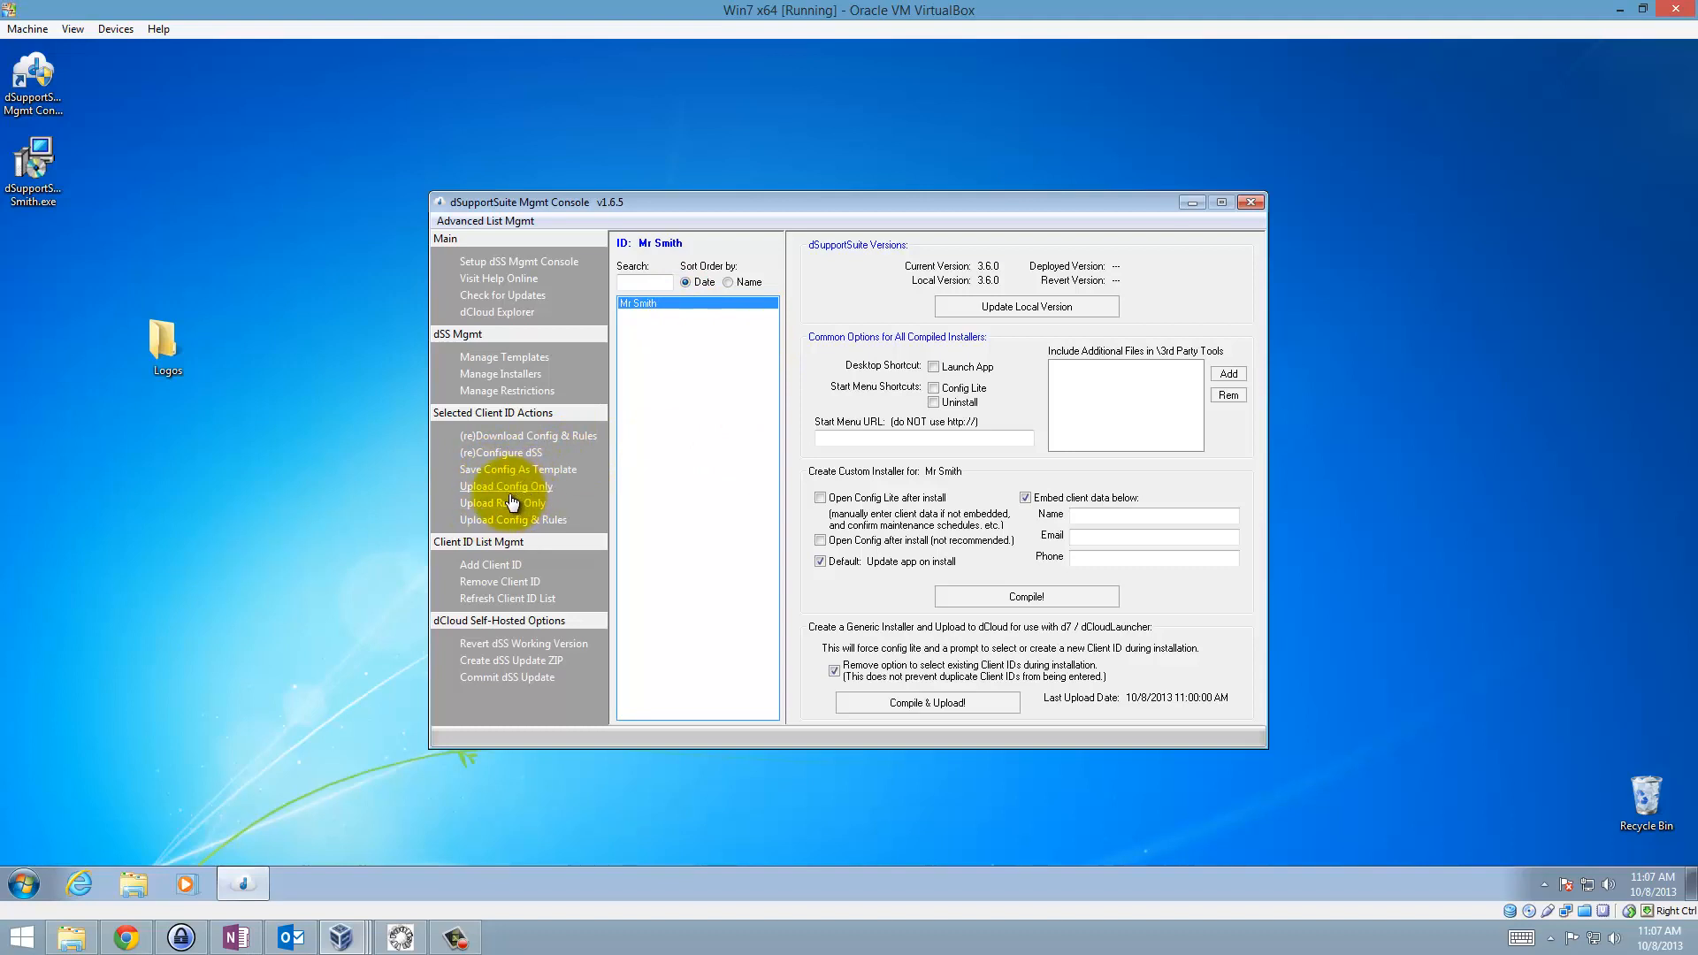
click(554, 522)
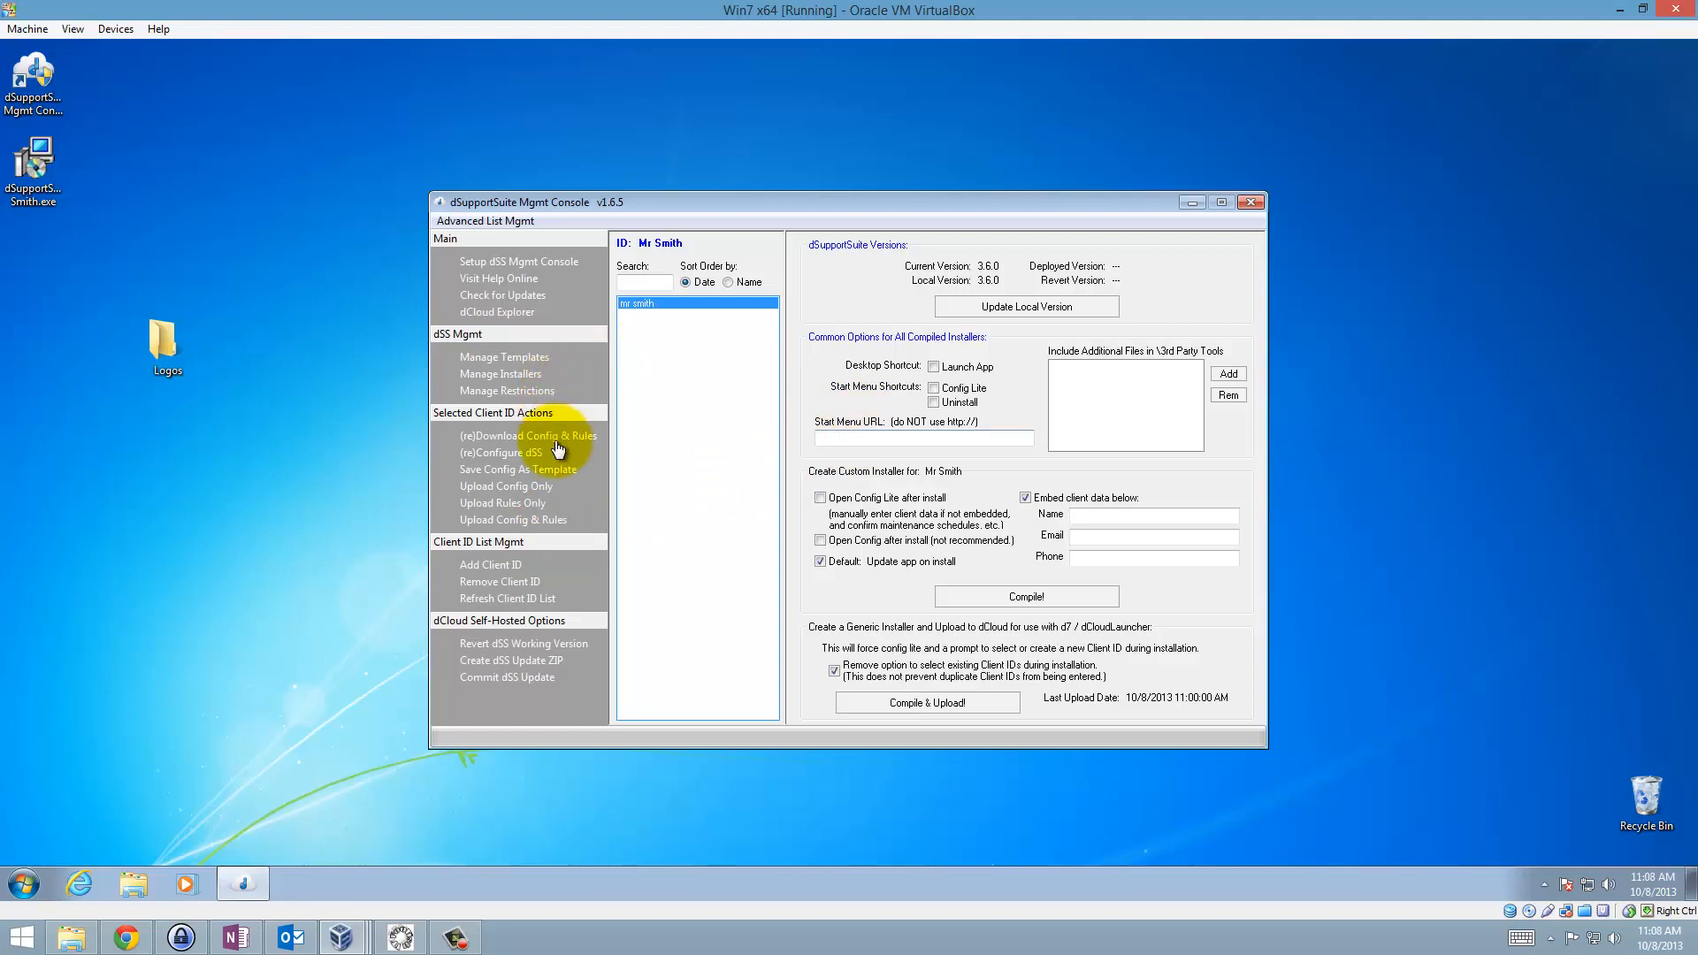
Upload the current configuration set and event monitoring rule set to the selected client ID, confirming the upload
click(557, 523)
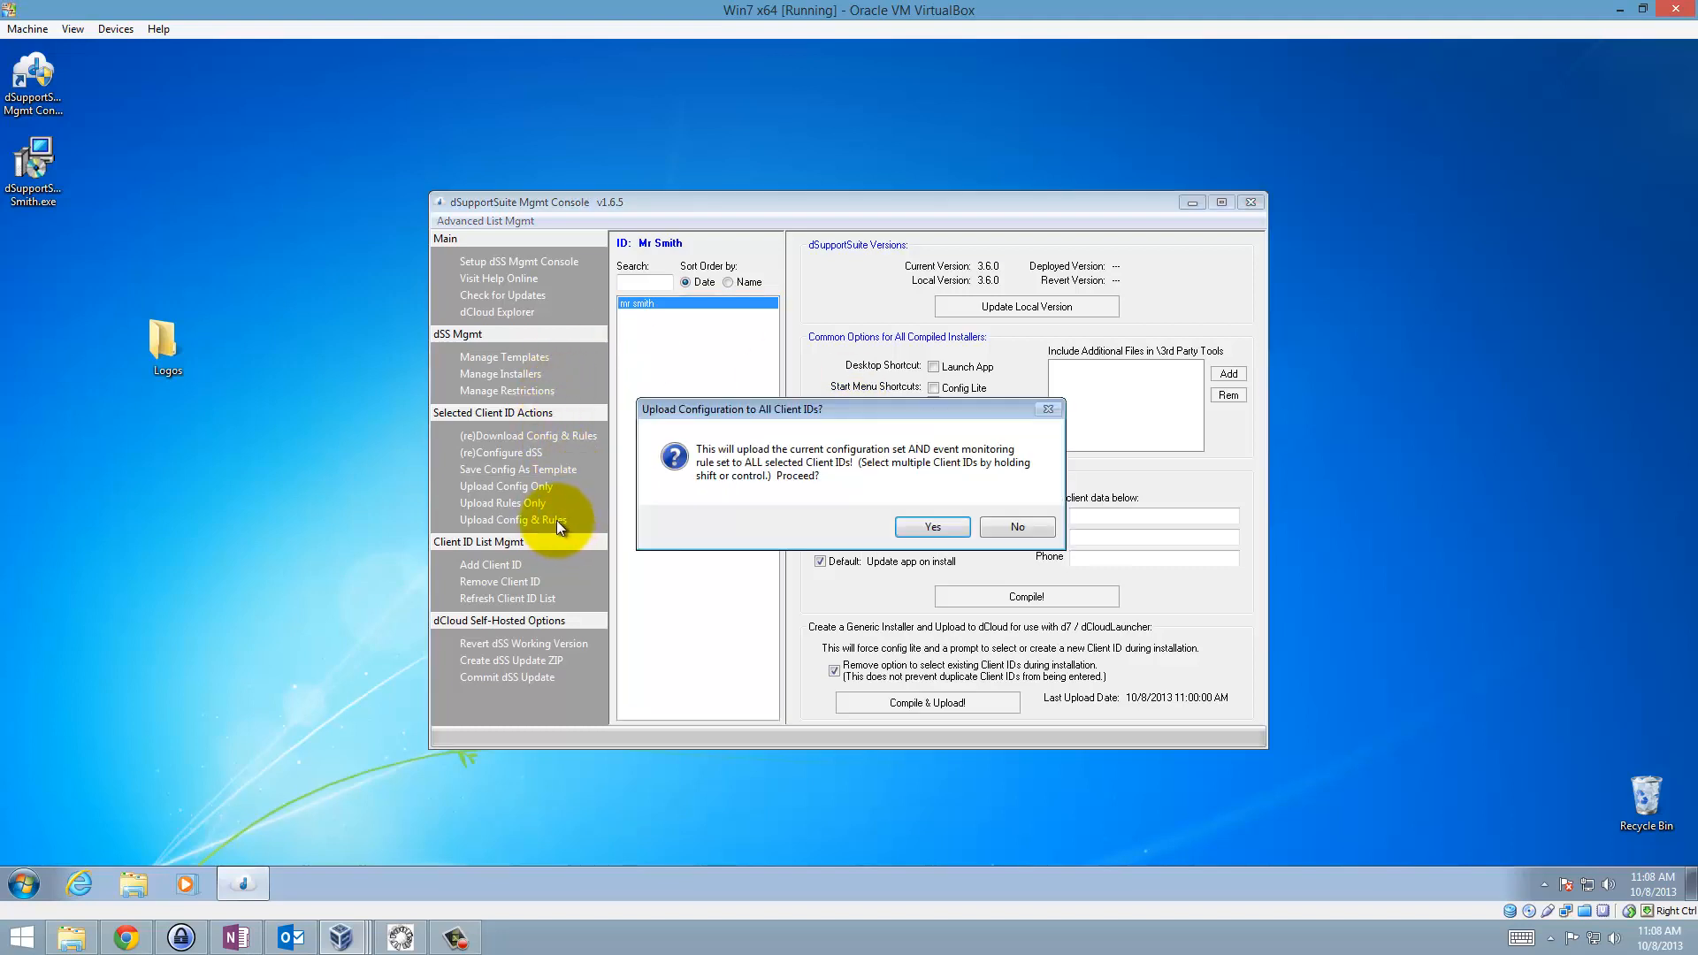
click(943, 527)
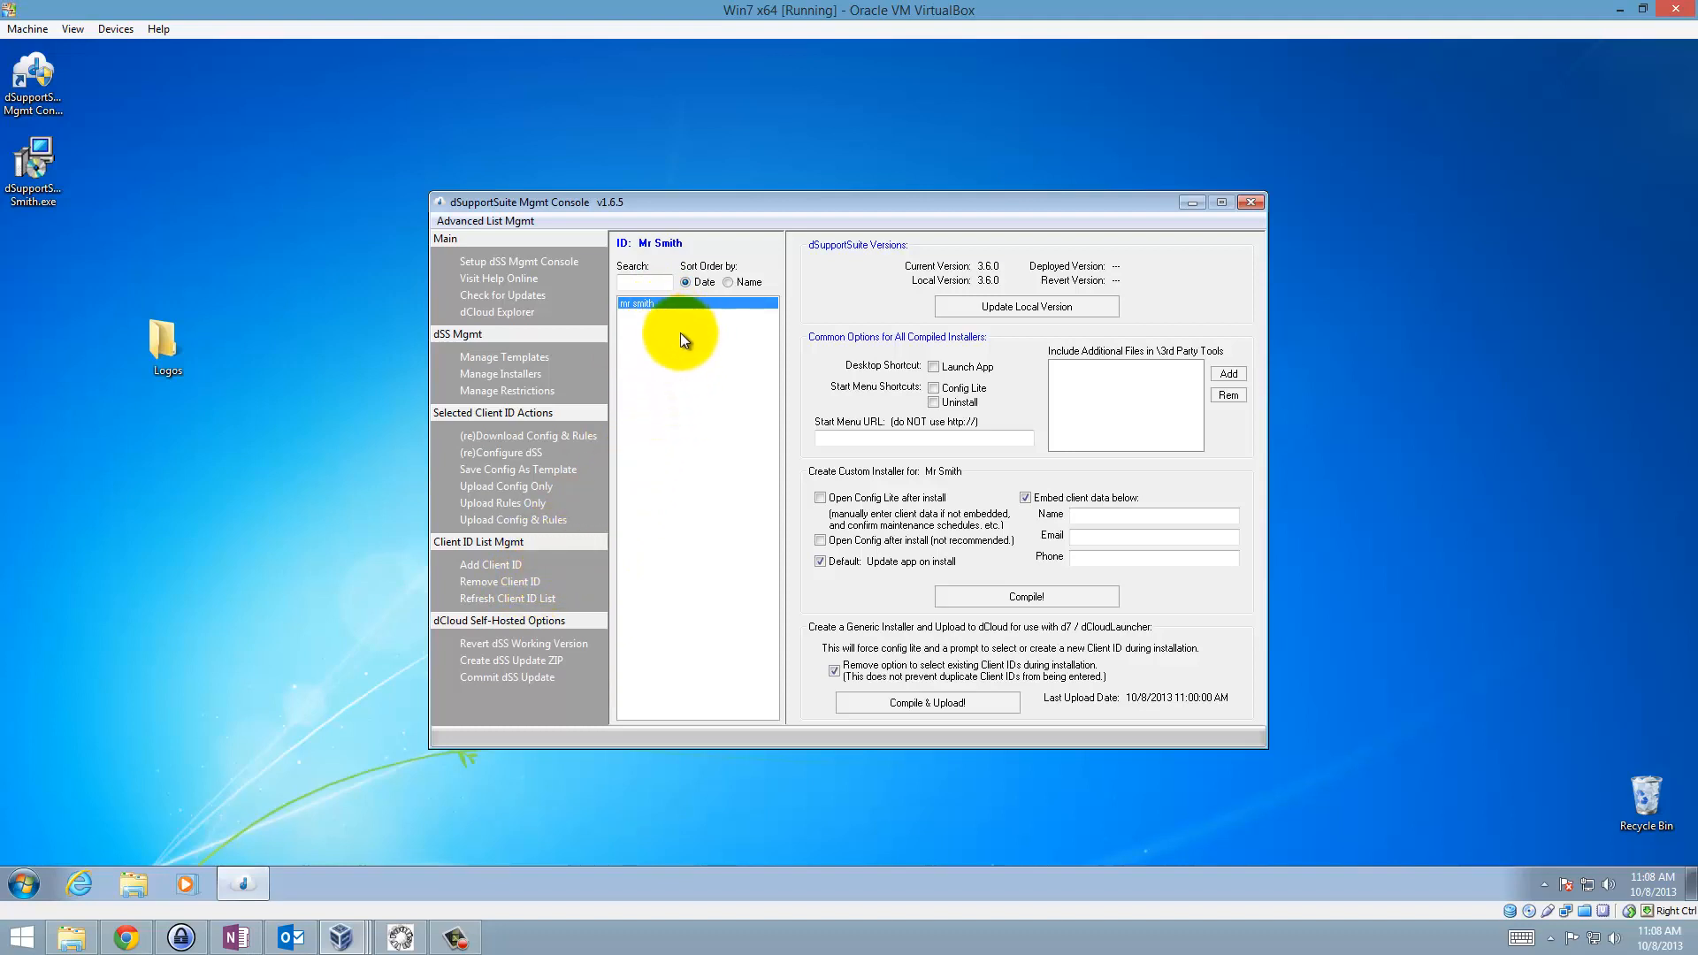
Request removal of the selected client ID, but decline the removal so the ID is kept
click(511, 581)
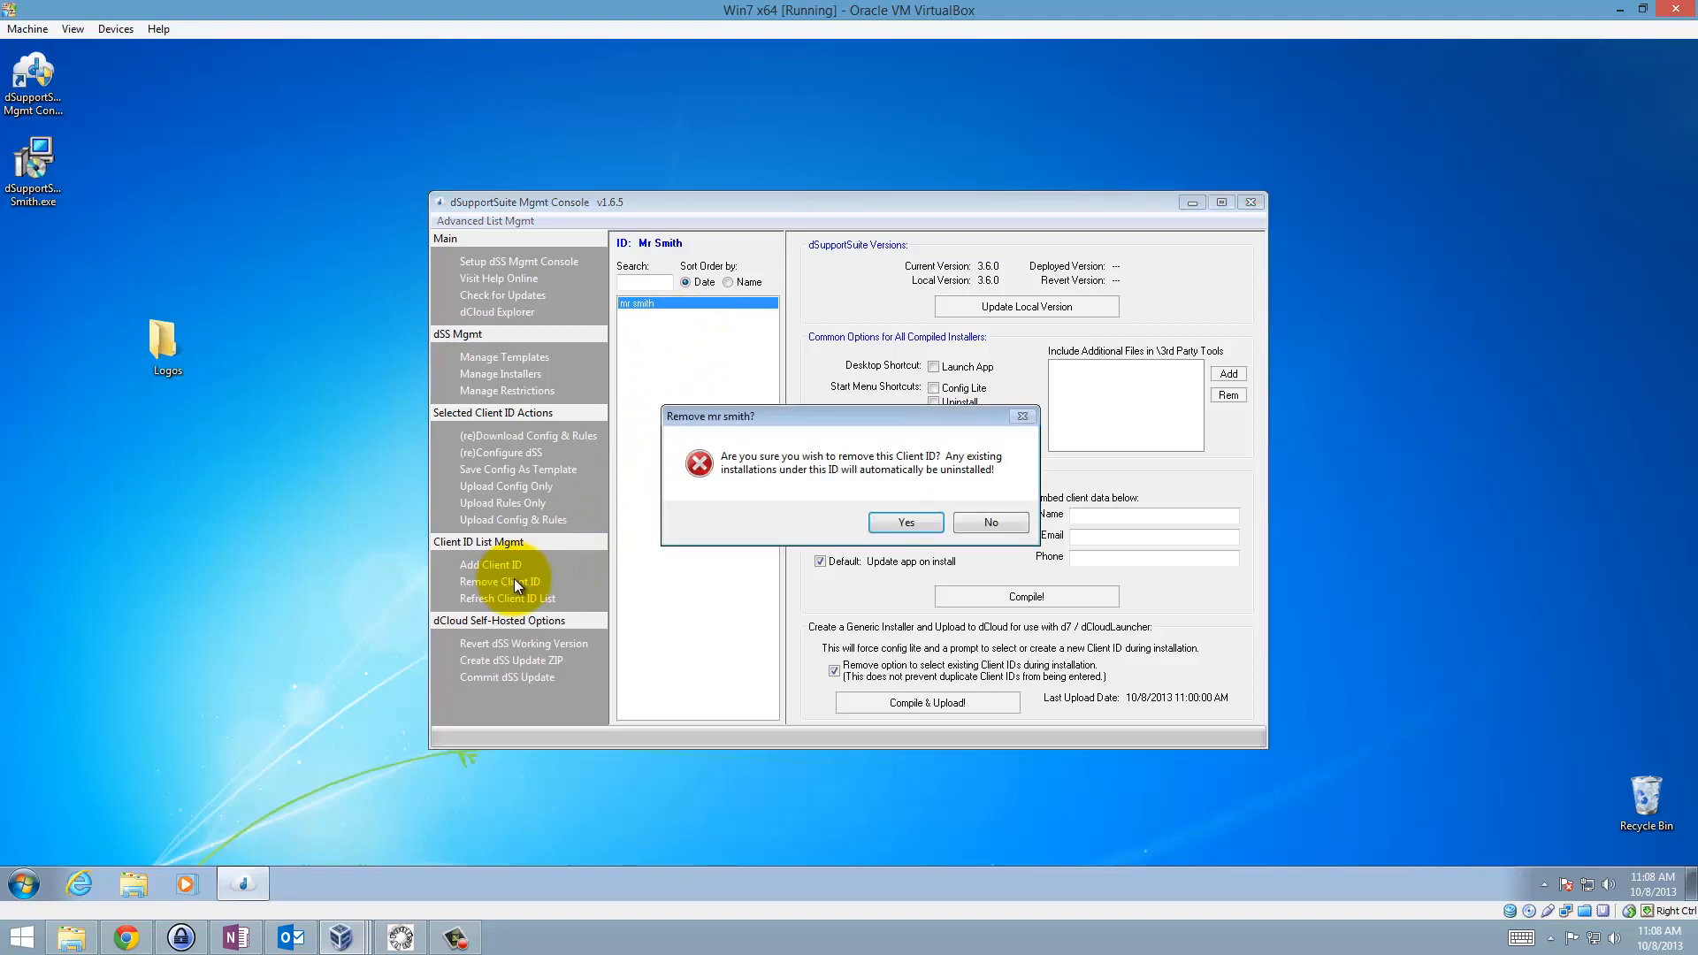
click(993, 519)
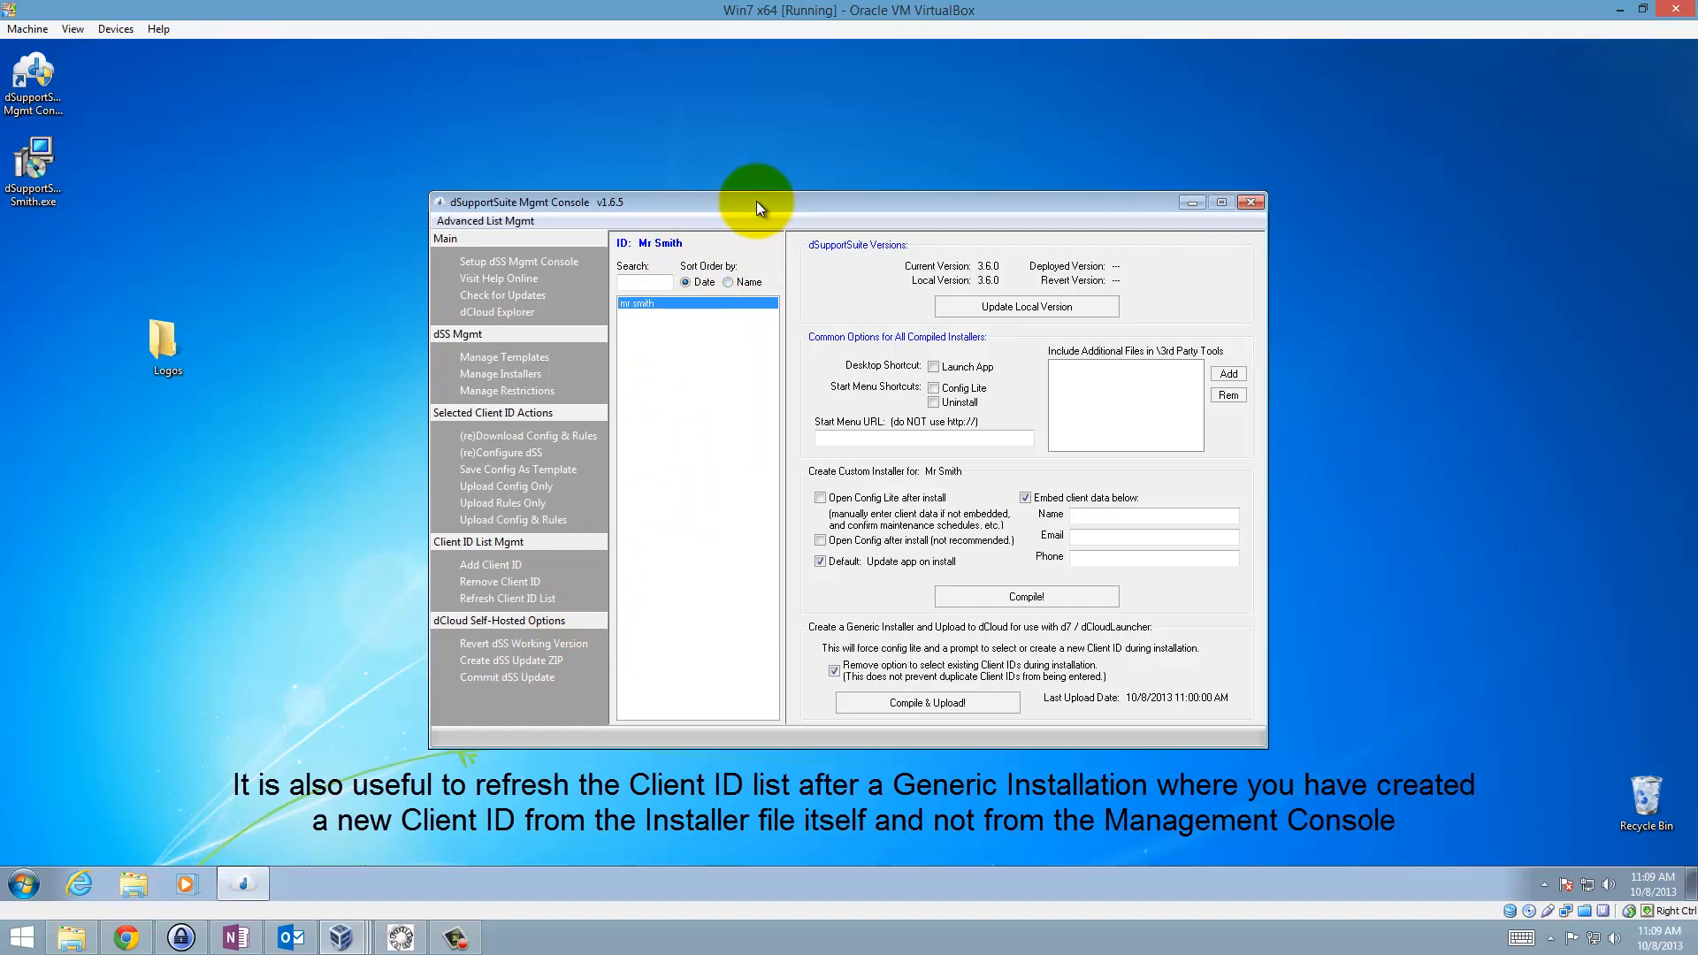
Commit dSupportSuite update v3.6.0 to the self-hosted dCloud (dCSH) and confirm the deployment
click(516, 677)
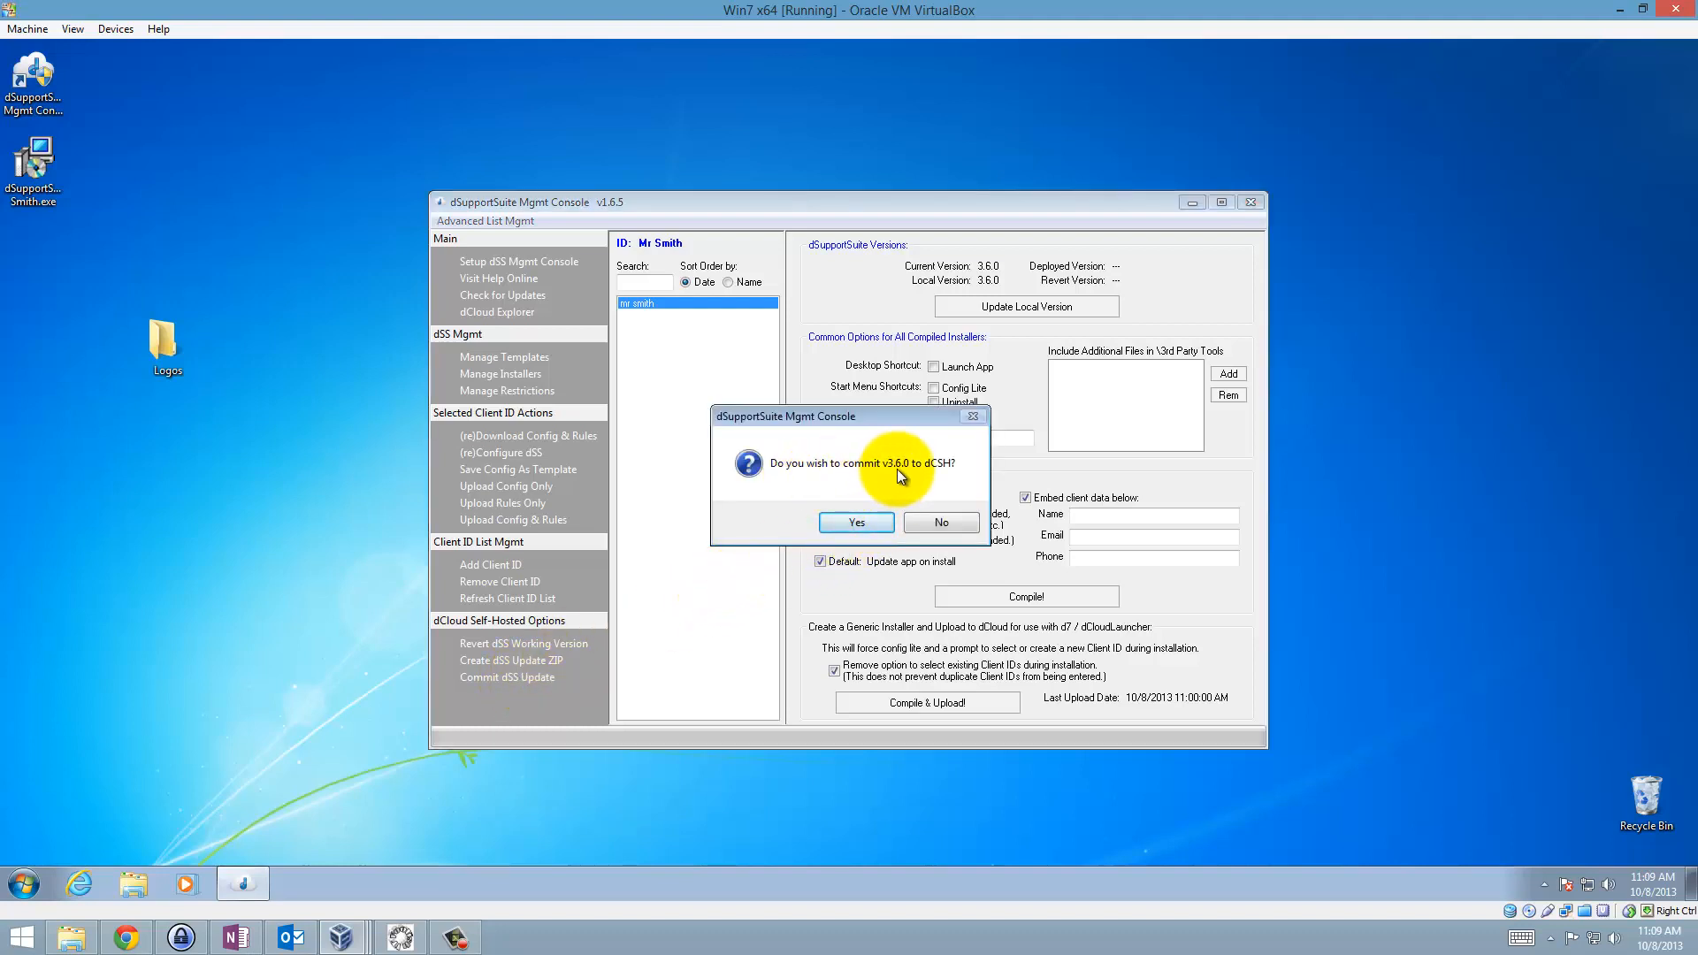
click(827, 520)
click(858, 531)
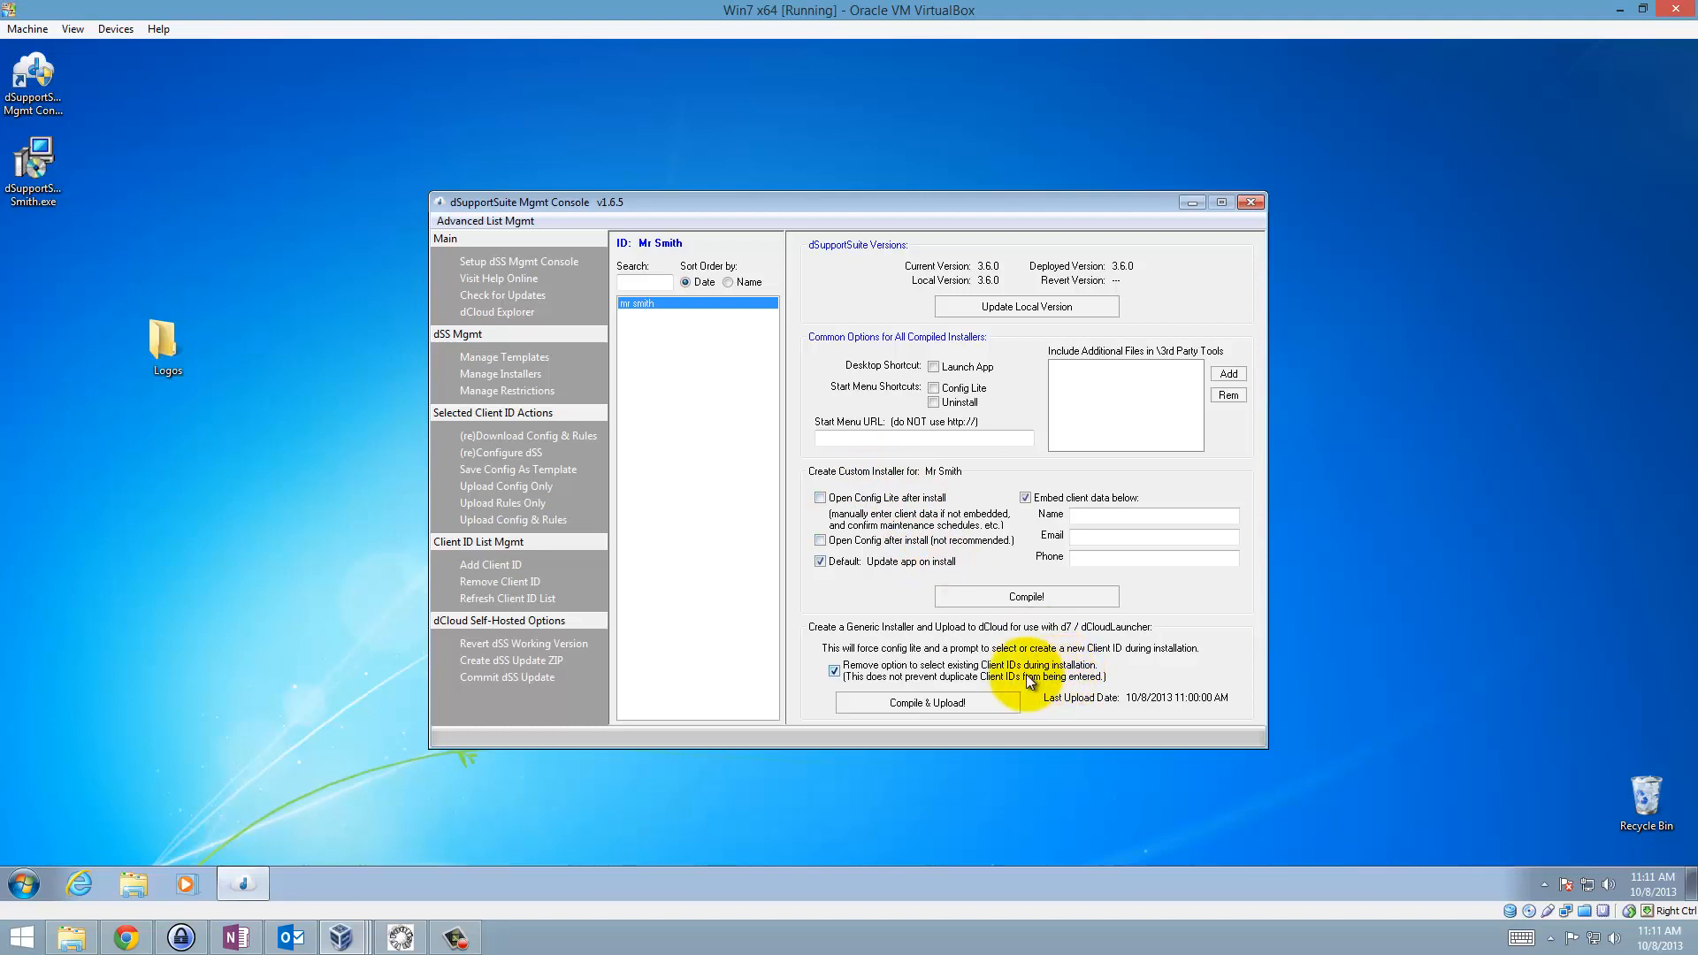
click(456, 938)
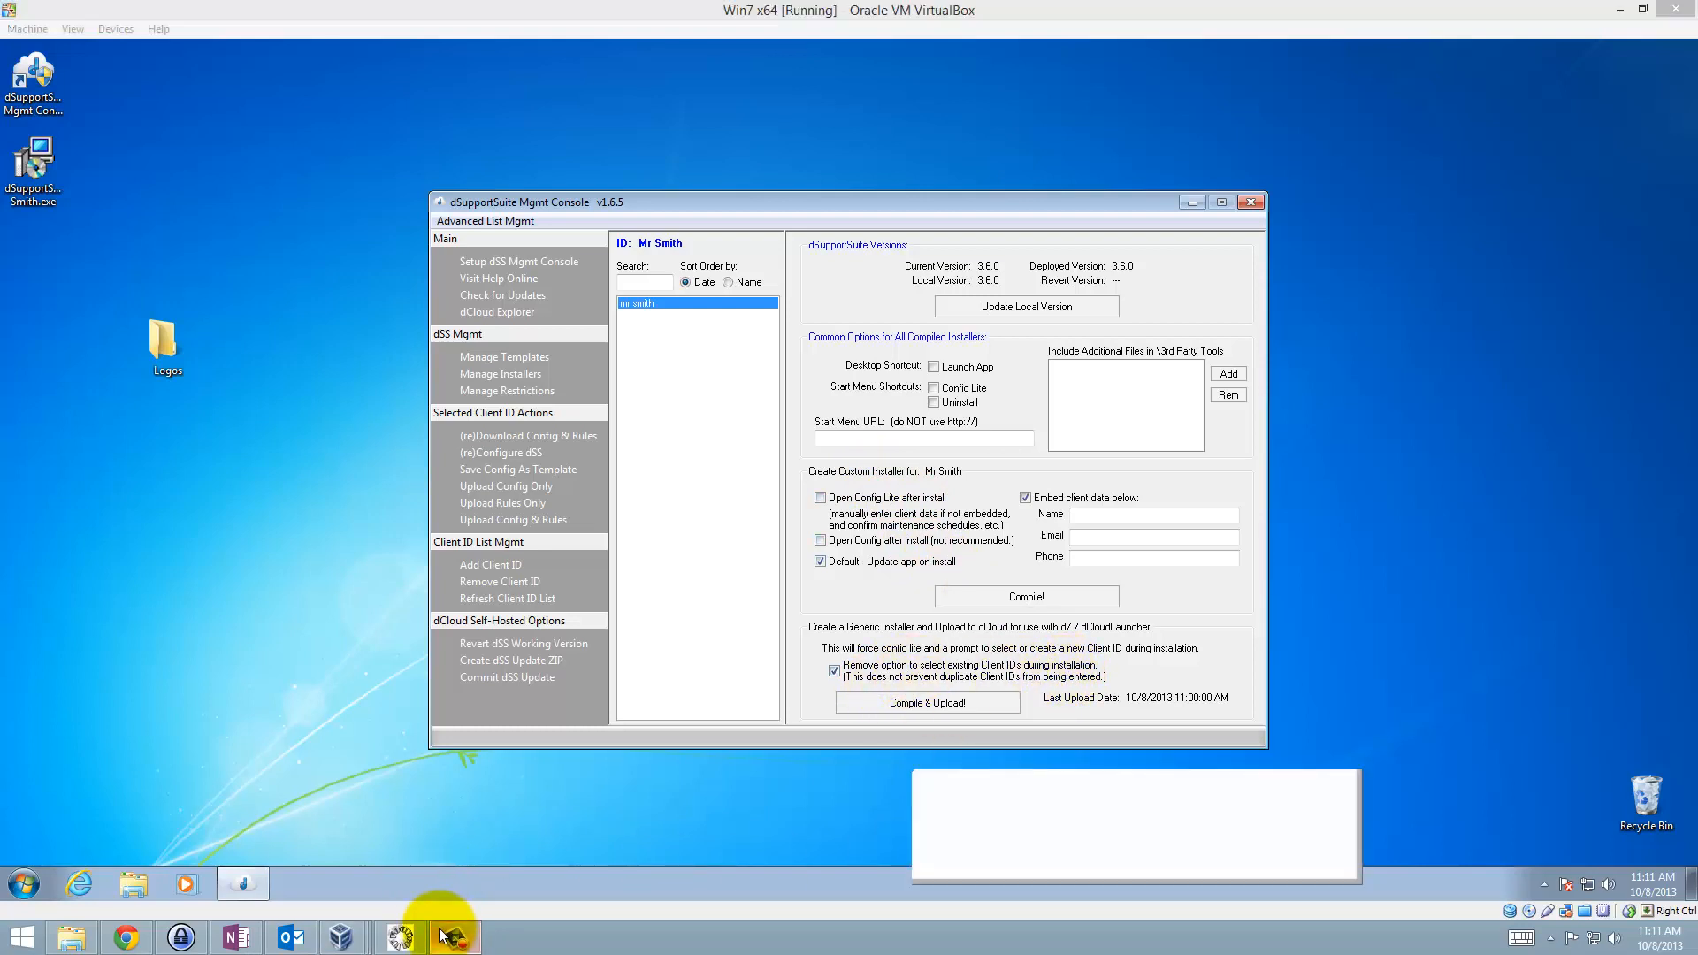